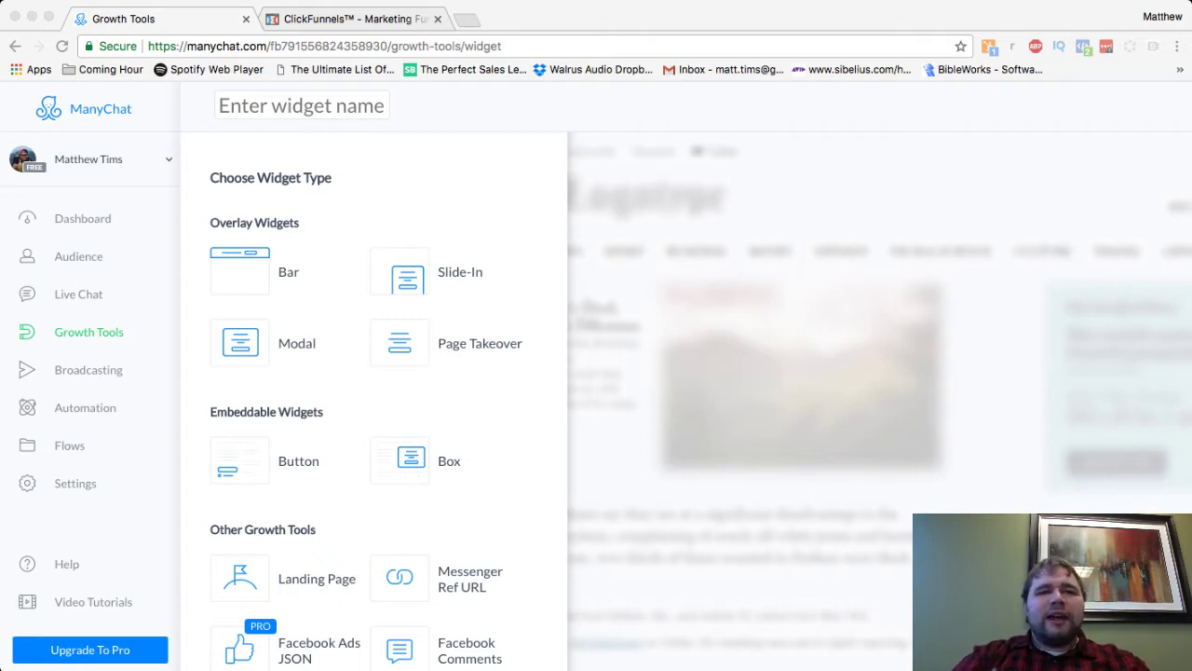
Create a new growth tool named "Test Homepage" and choose the embeddable Button widget type
{"action": "left_click", "coordinate": [78, 294]}
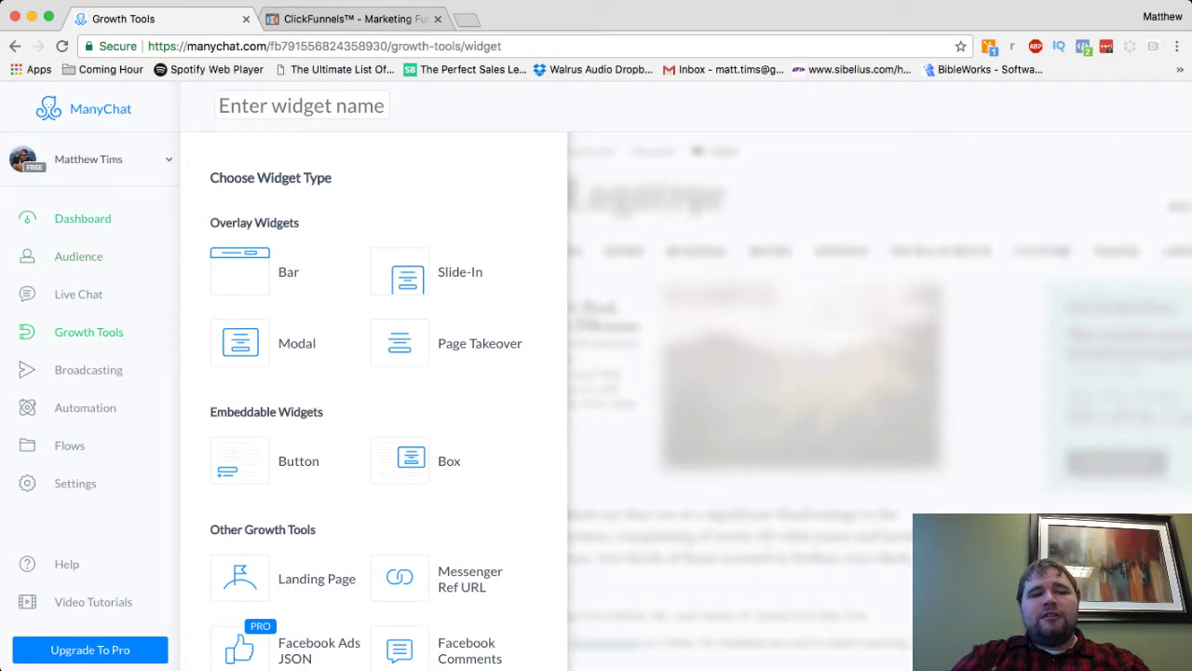
{"action": "left_click", "coordinate": [89, 332]}
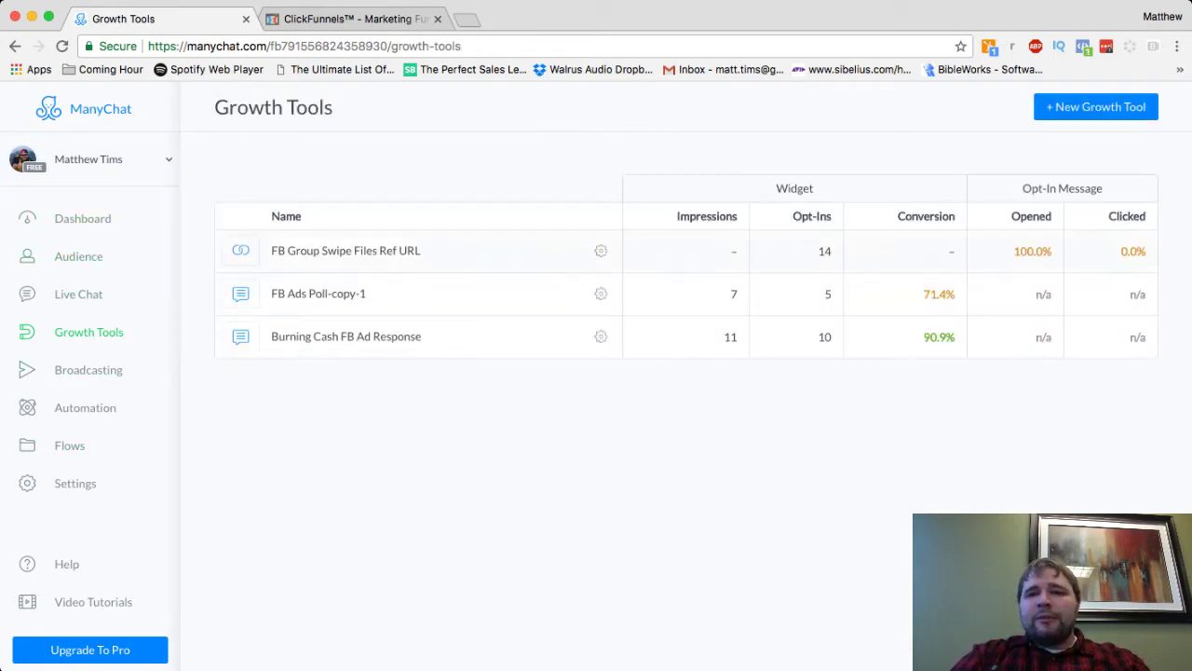
{"action": "left_click", "coordinate": [1116, 108]}
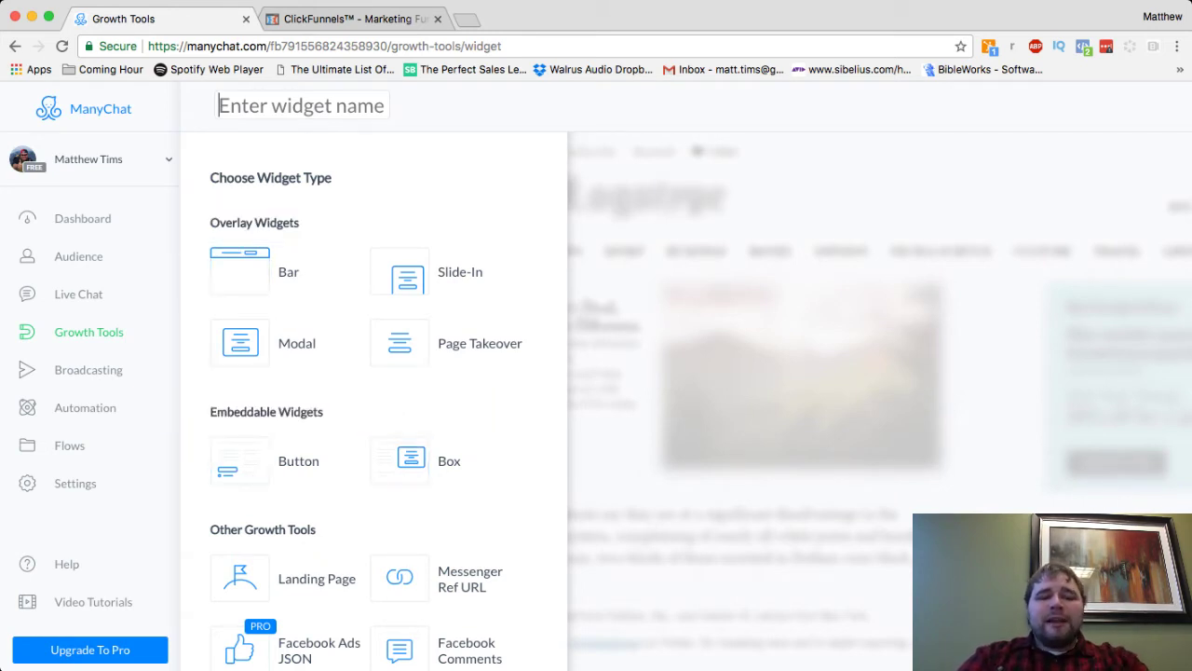
{"action": "type", "text": "Test"}
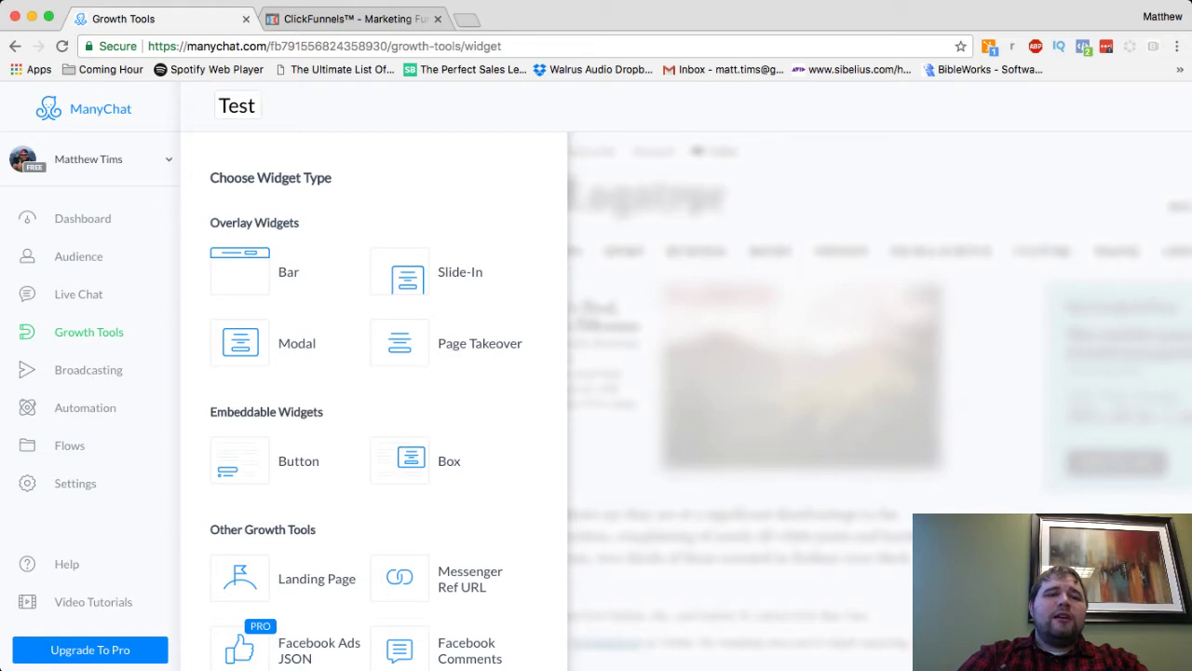
{"action": "type", "text": " Homepage"}
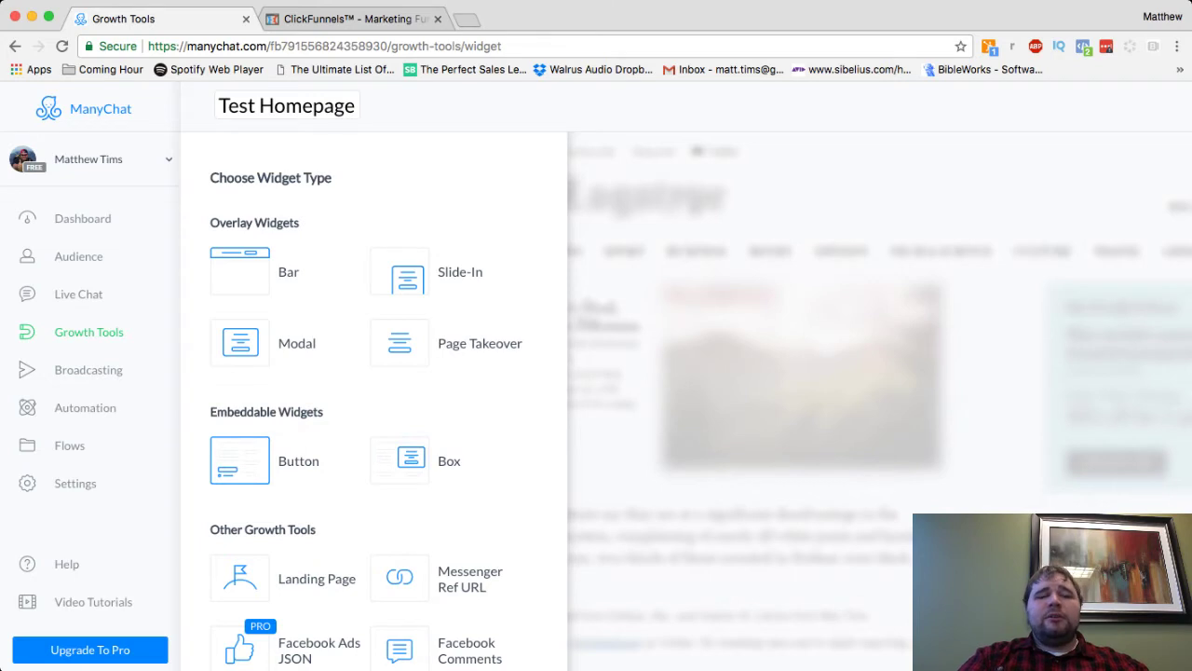
{"action": "left_click", "coordinate": [240, 460]}
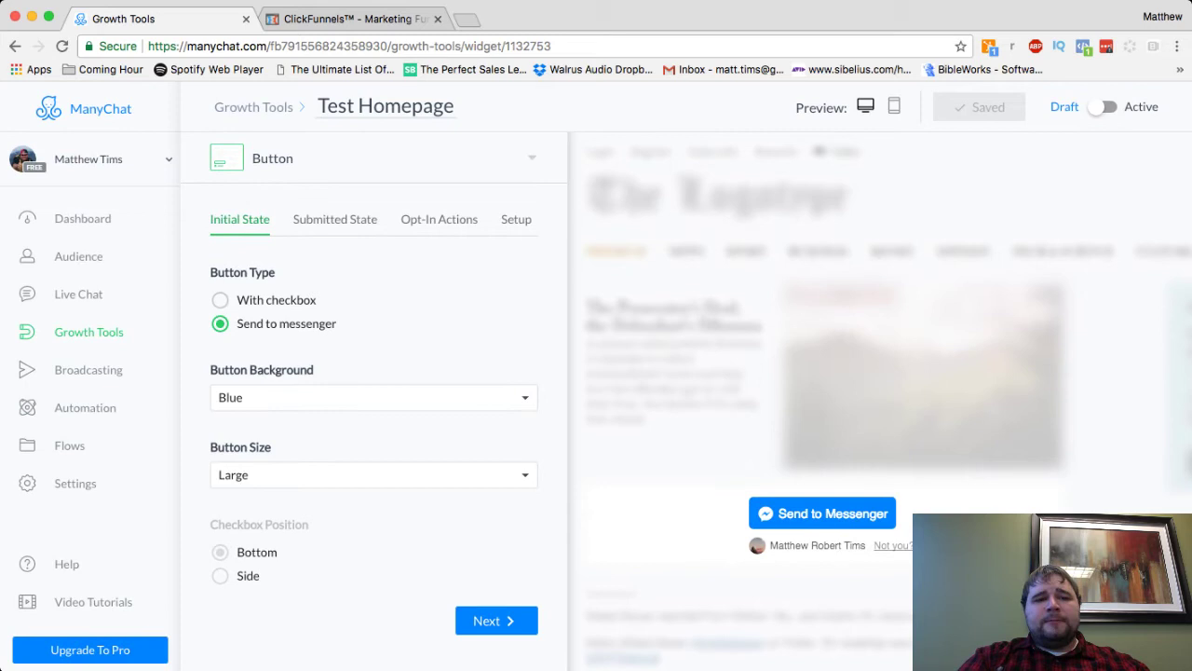
Choose Send to messenger as the widget's button type and open its submitted state settings
{"action": "left_click", "coordinate": [221, 300]}
{"action": "left_click", "coordinate": [221, 324]}
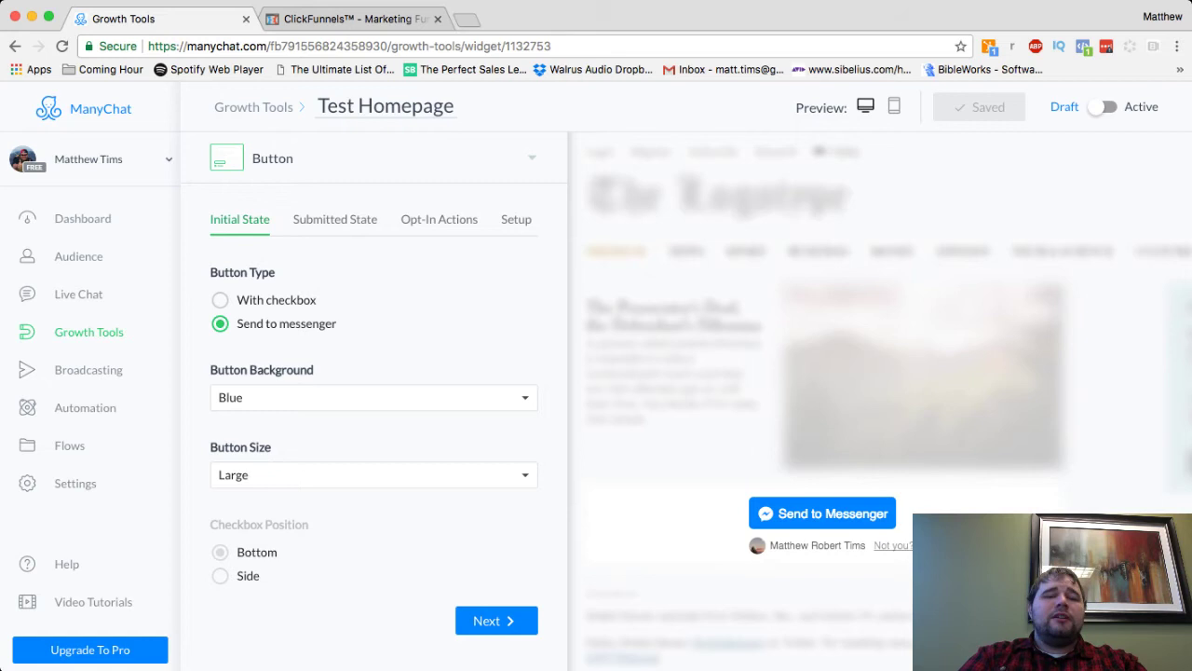
{"action": "left_click", "coordinate": [336, 220]}
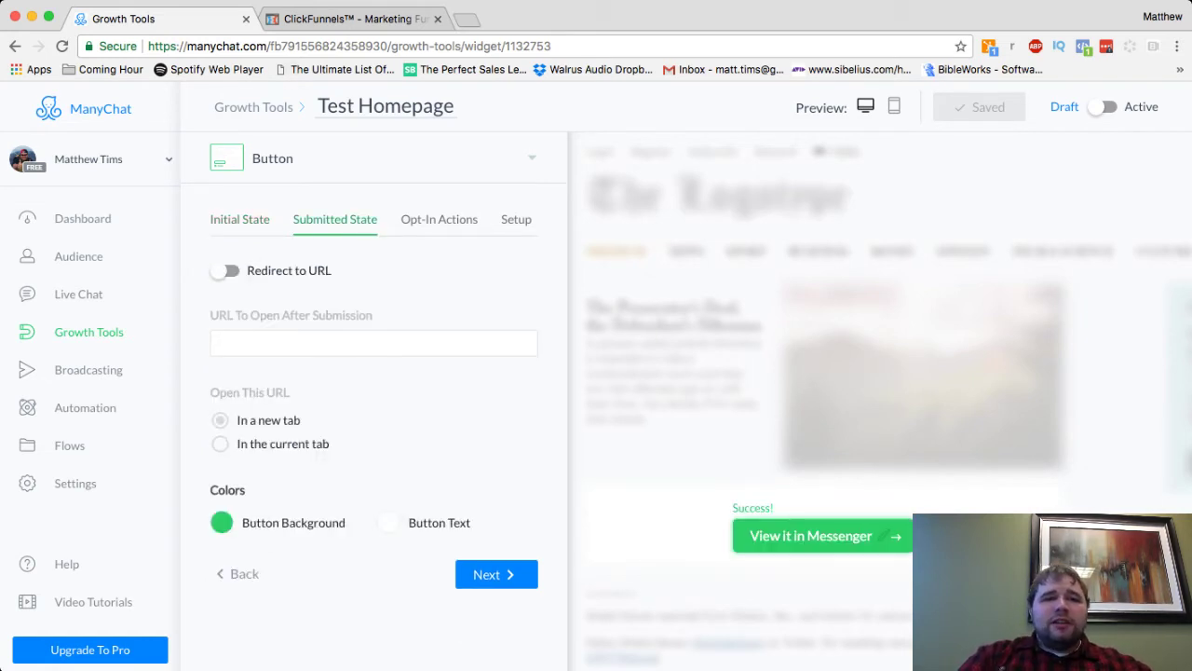
Switch to ClickFunnels, open the Home page in the editor and examine its opt-in pop-up
{"action": "left_click", "coordinate": [354, 19]}
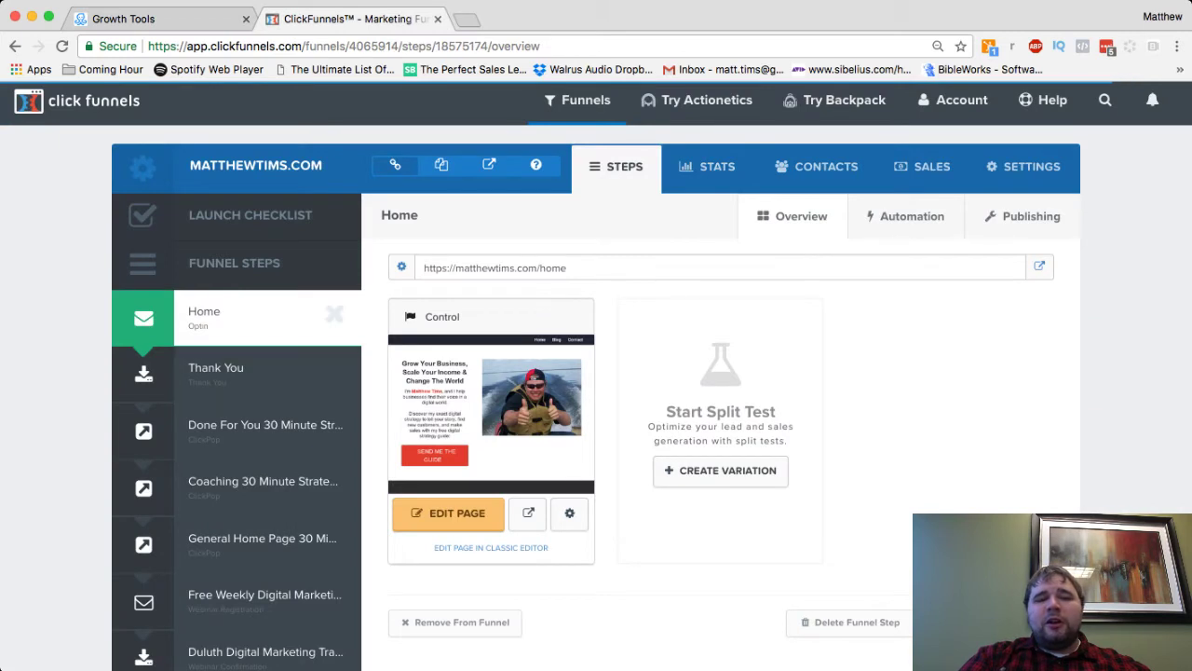
{"action": "left_click", "coordinate": [448, 513]}
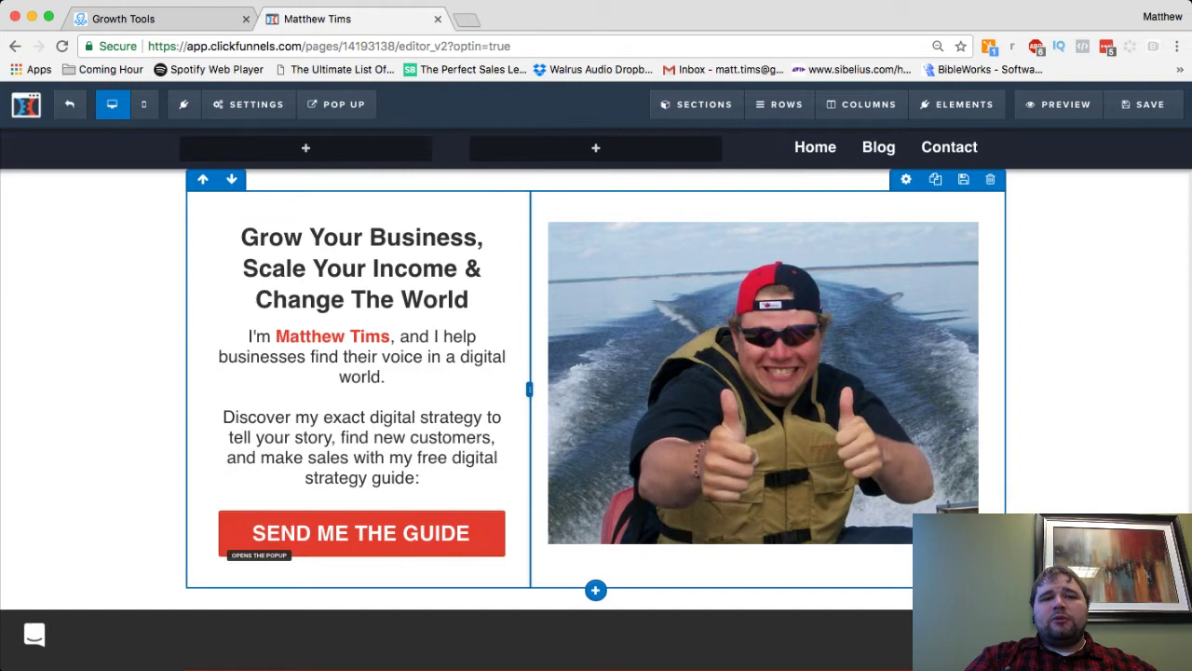
{"action": "mouse_move", "coordinate": [337, 106]}
{"action": "left_click", "coordinate": [347, 135]}
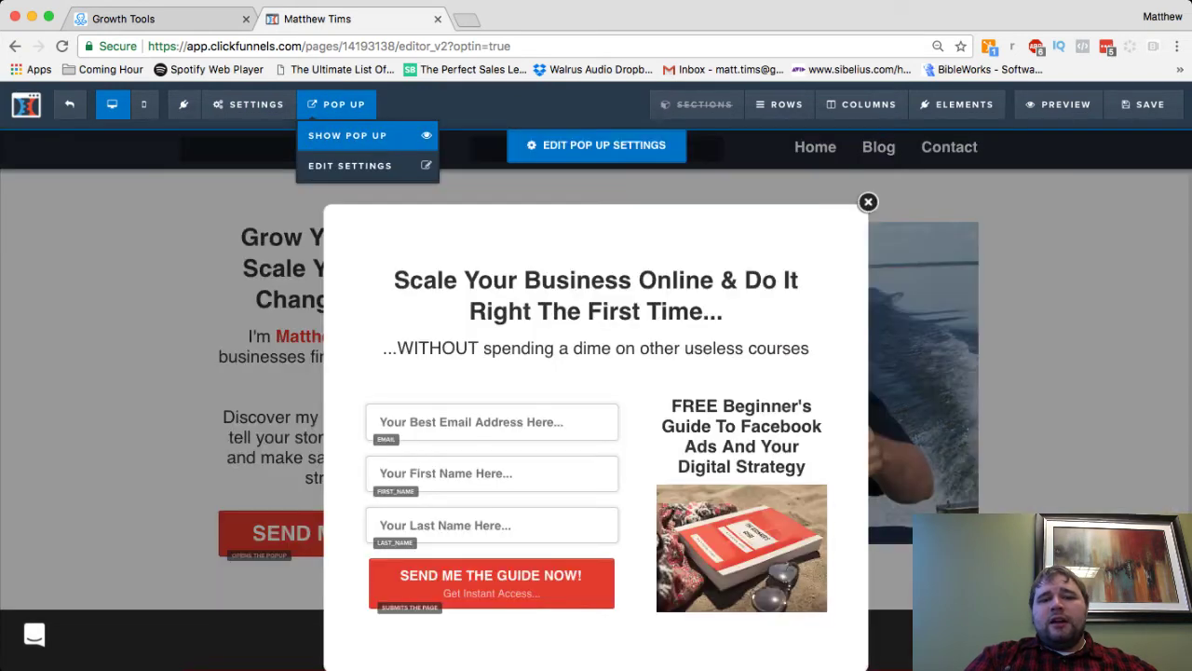
{"action": "scroll", "coordinate": [596, 372], "scroll_direction": "down", "scroll_amount": 1}
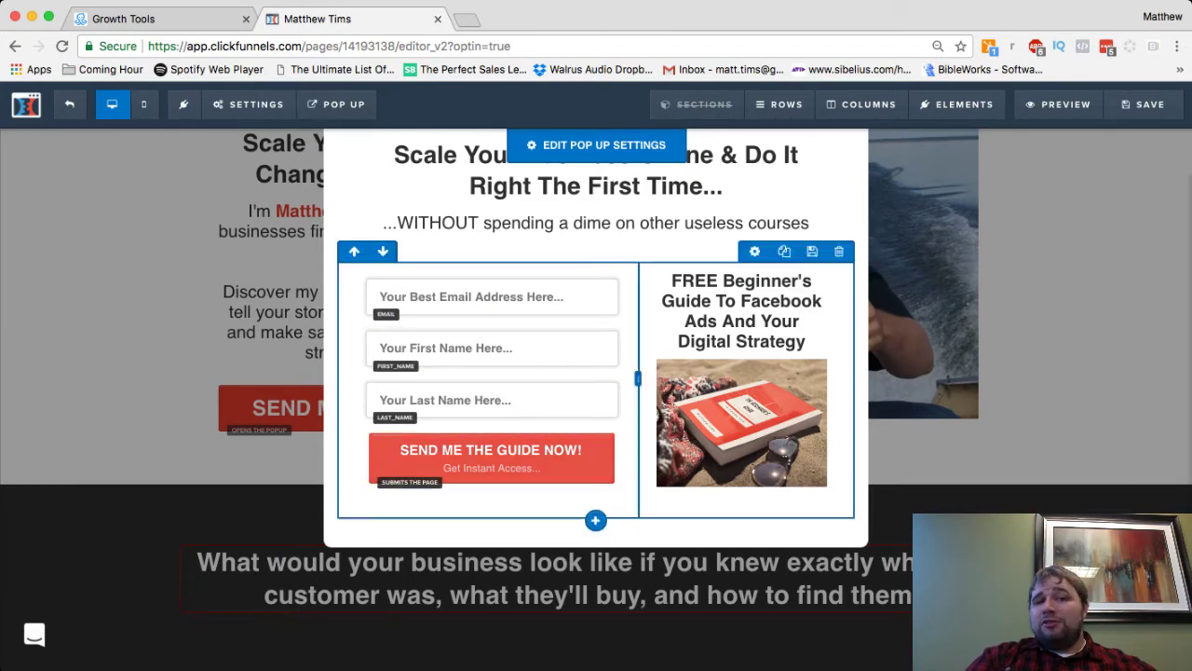
{"action": "left_click", "coordinate": [159, 19]}
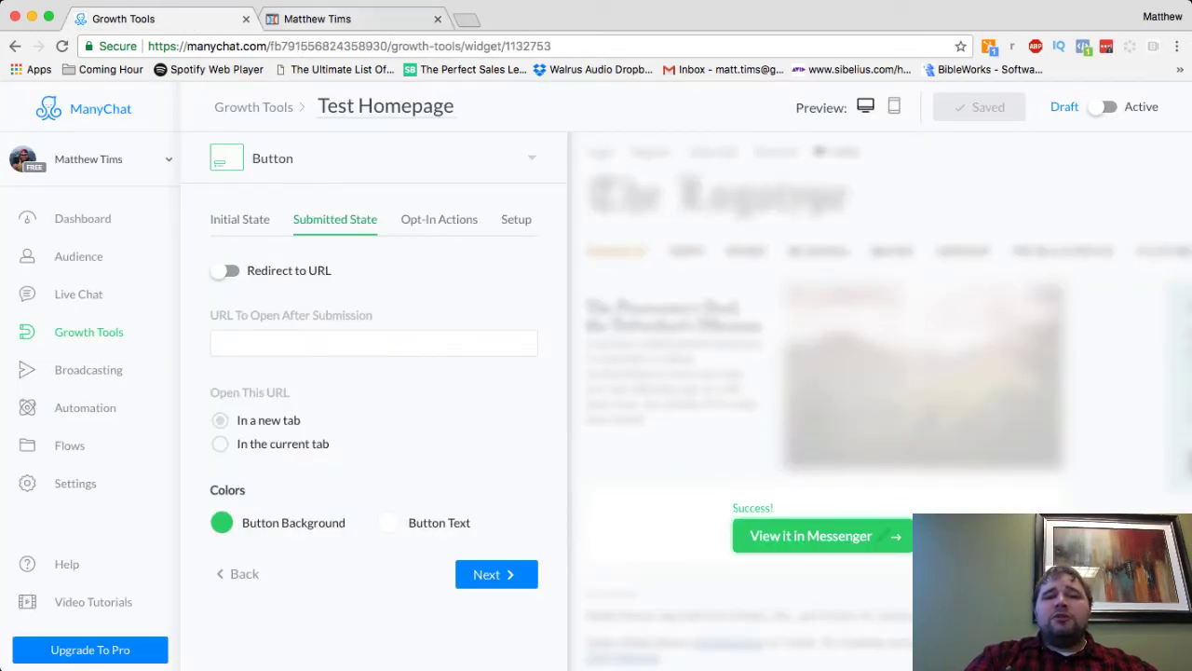
{"action": "left_click", "coordinate": [359, 18]}
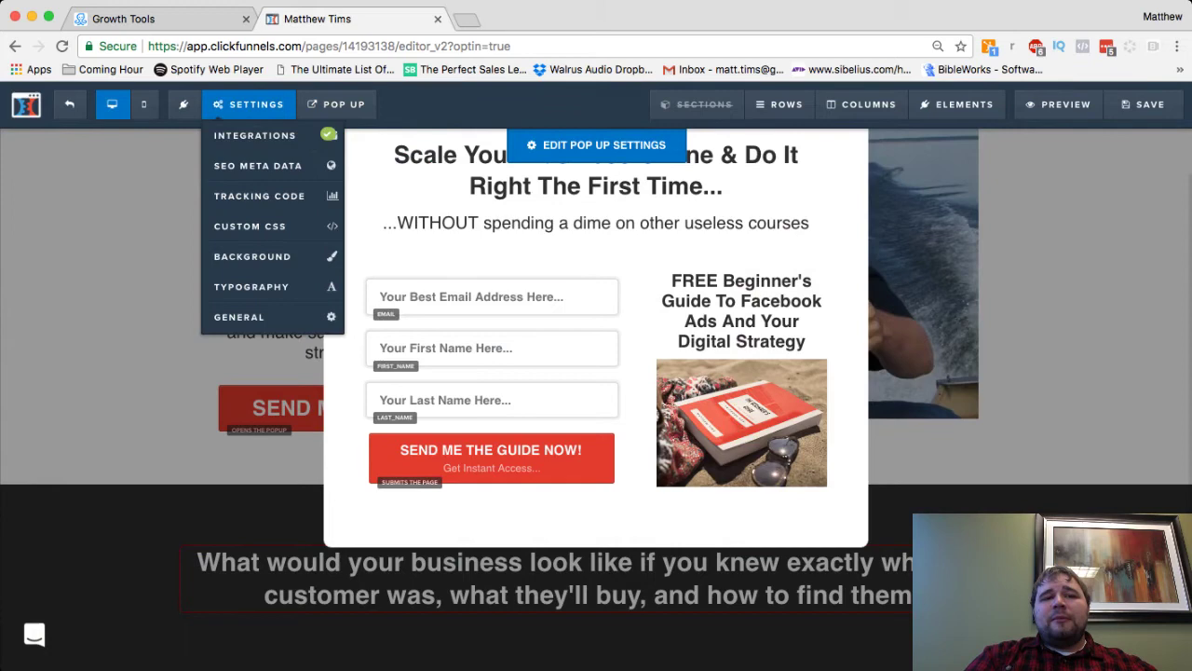
{"action": "key", "text": "ctrl+shift+Tab"}
{"action": "left_click", "coordinate": [225, 271]}
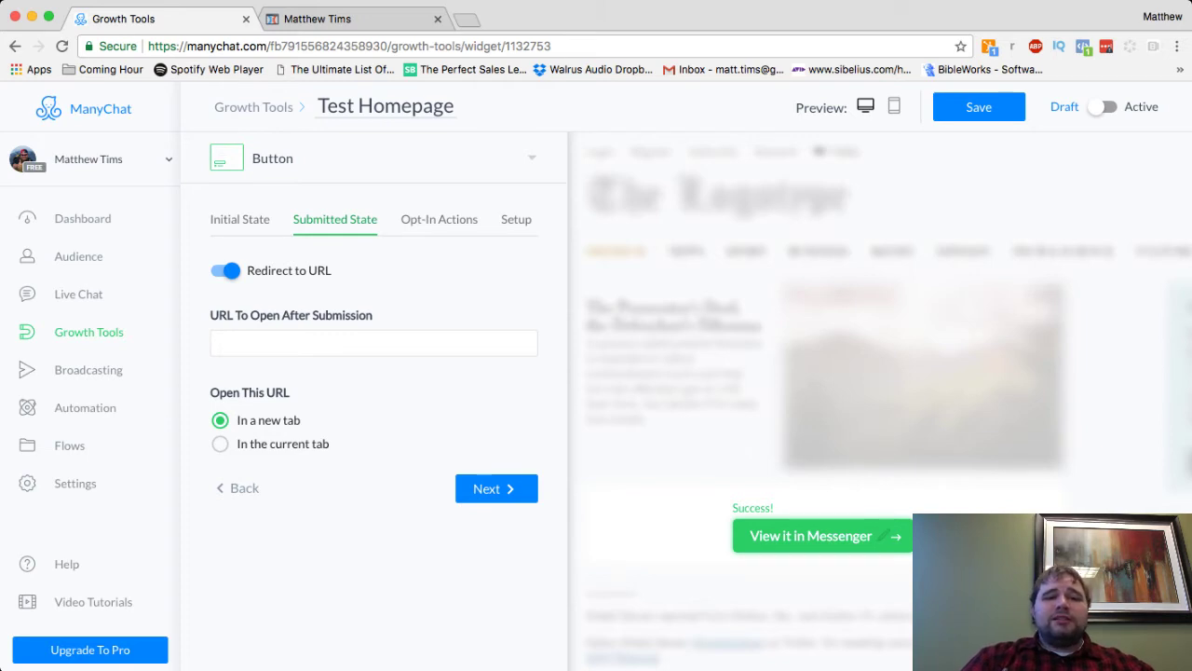
{"action": "left_click", "coordinate": [225, 271]}
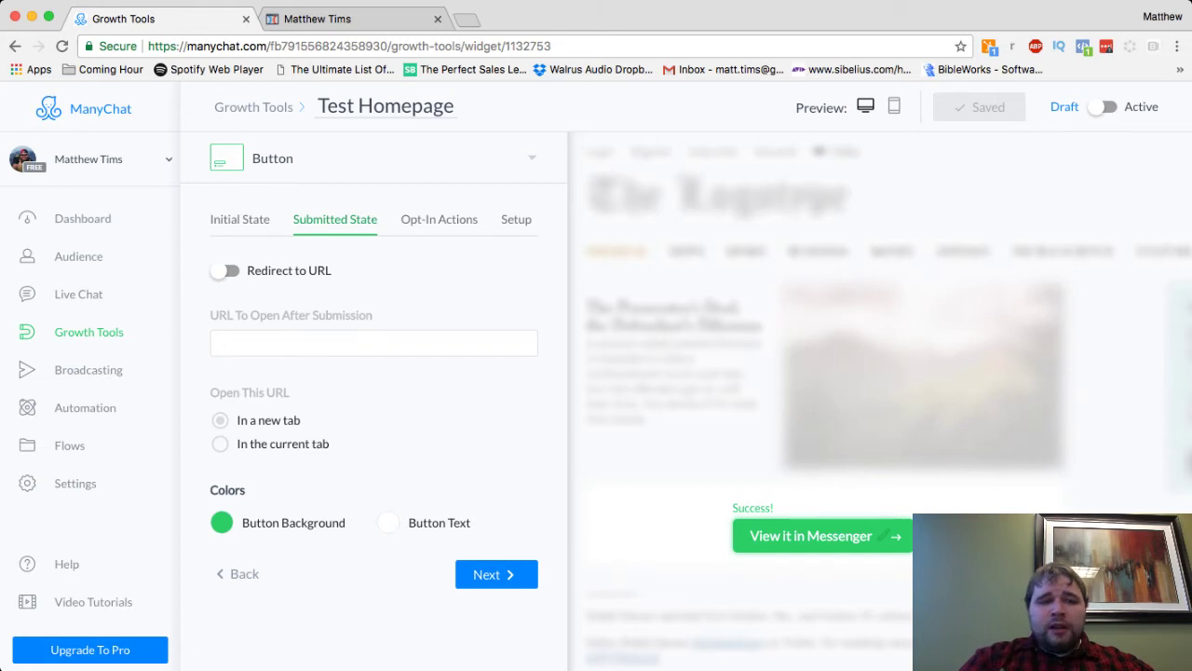
{"action": "left_click", "coordinate": [239, 220]}
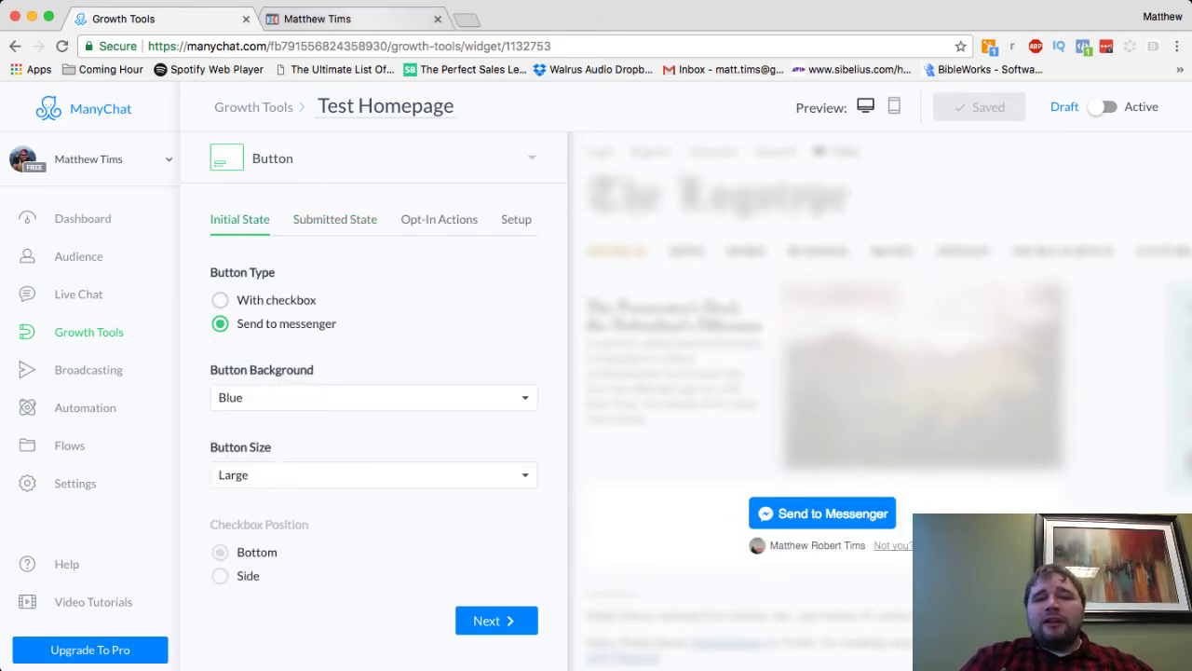
In ClickFunnels, leave the page editor, select the Thank You funnel step and open its live page
{"action": "left_click", "coordinate": [317, 19]}
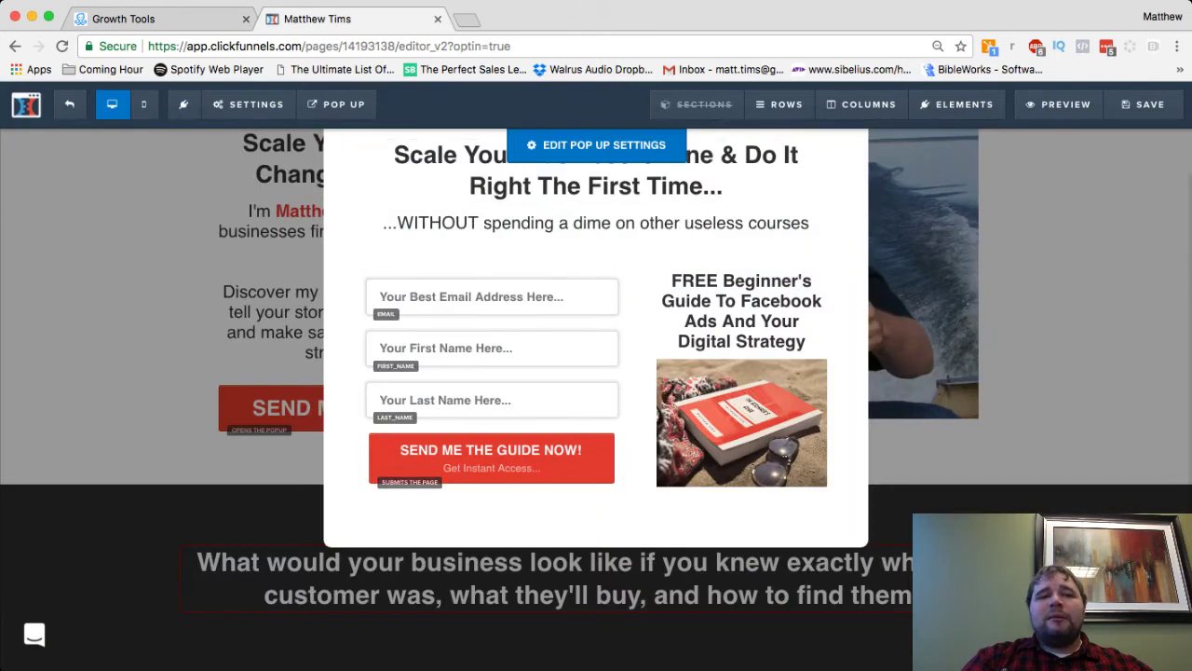
{"action": "left_click", "coordinate": [69, 104]}
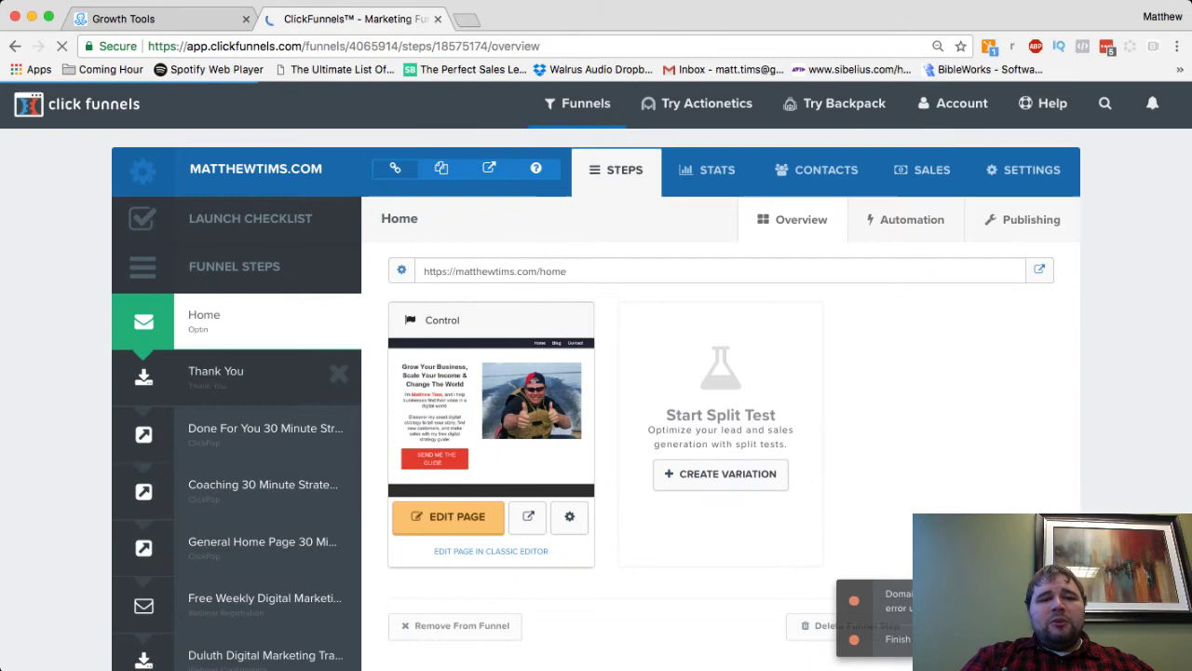
{"action": "left_click", "coordinate": [216, 372]}
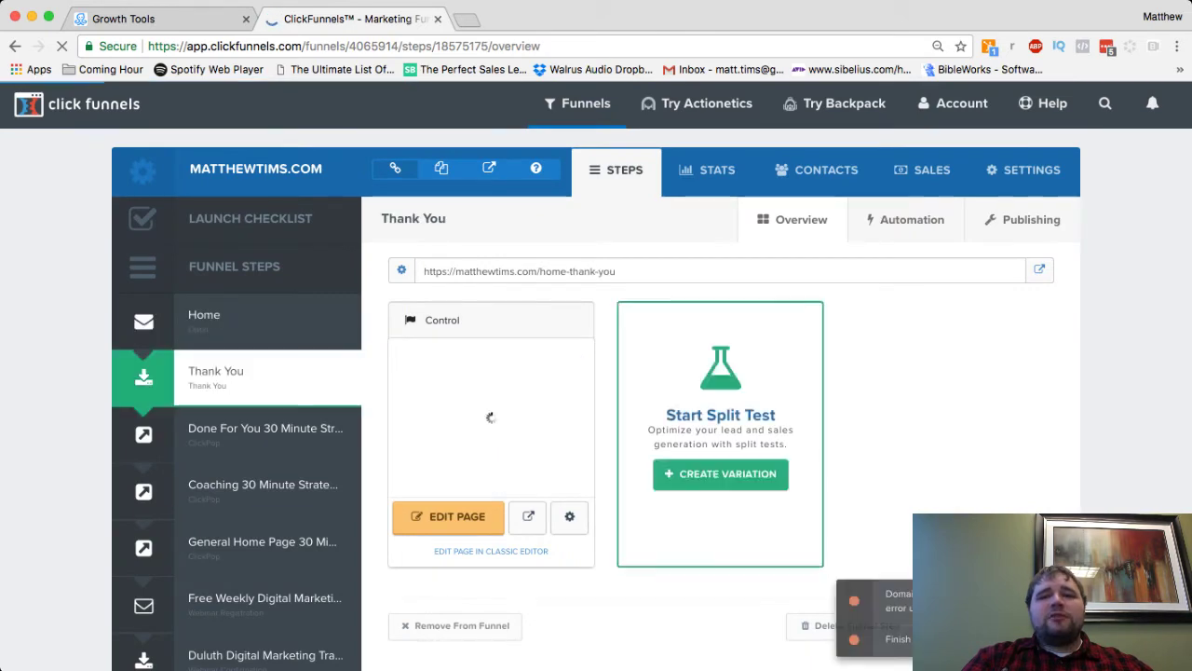
{"action": "left_click", "coordinate": [1040, 269]}
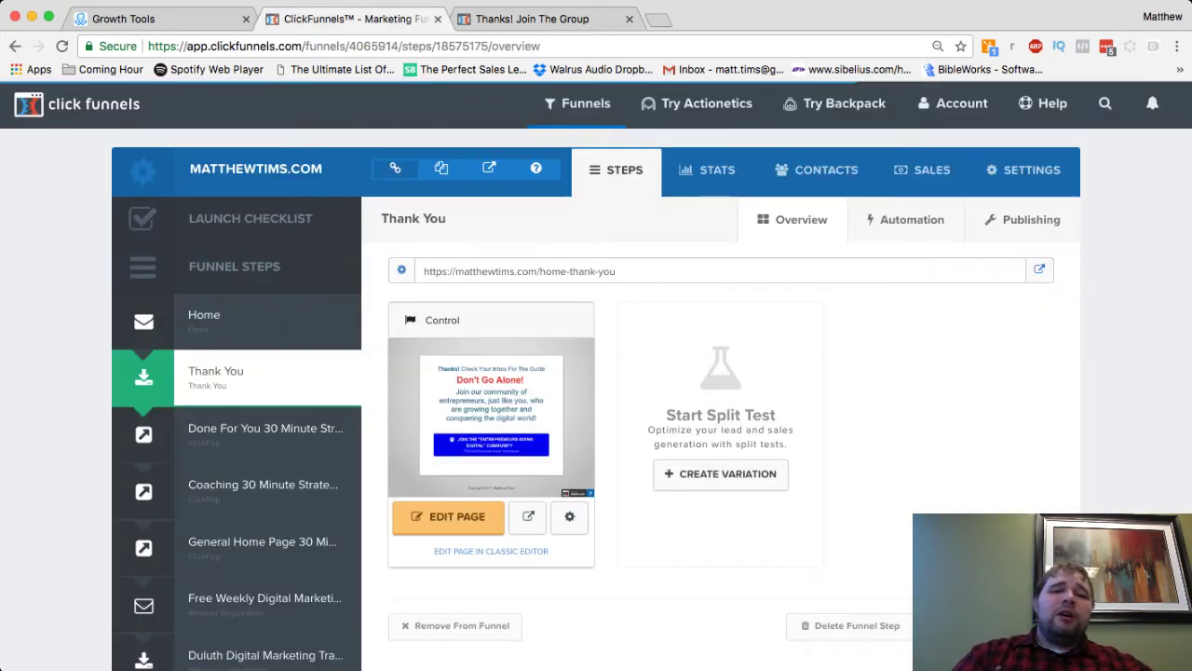
{"action": "left_click", "coordinate": [354, 19]}
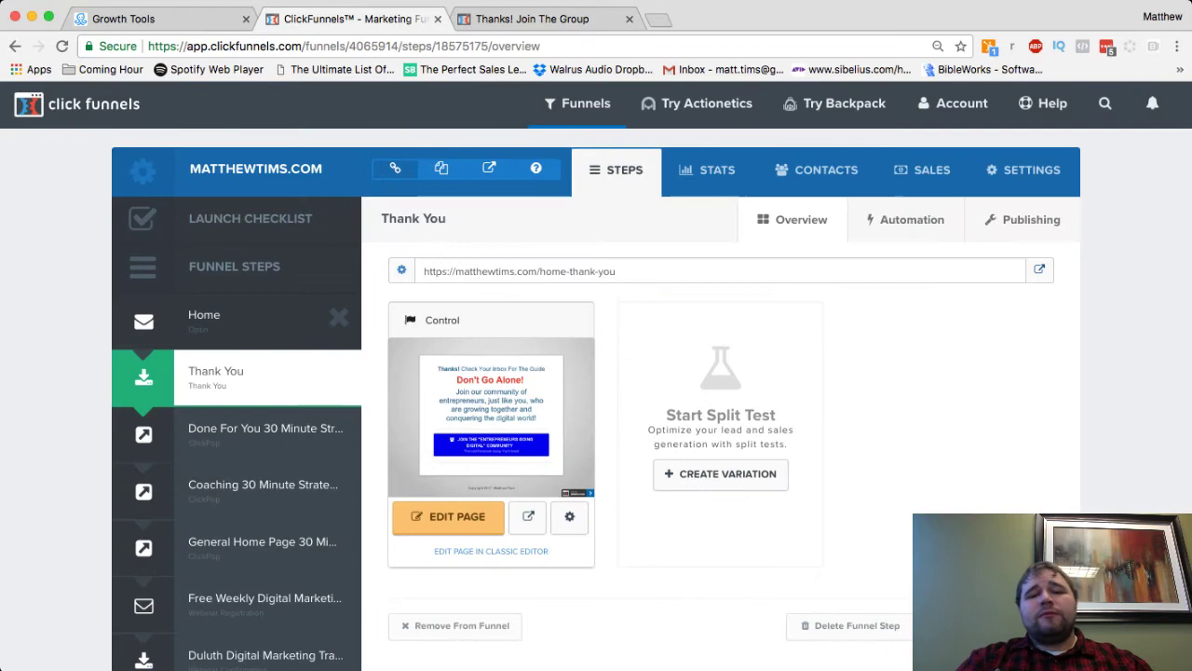
Review the Home funnel step and the live thank-you page that follows it
{"action": "left_click", "coordinate": [205, 316]}
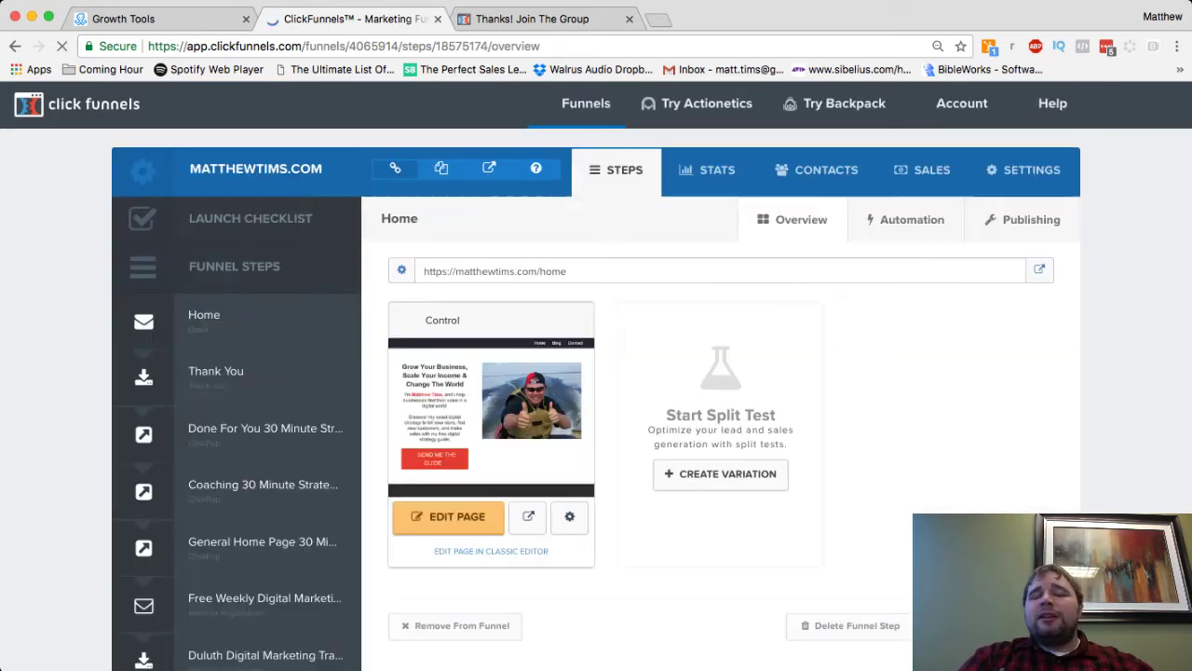
{"action": "left_click", "coordinate": [533, 19]}
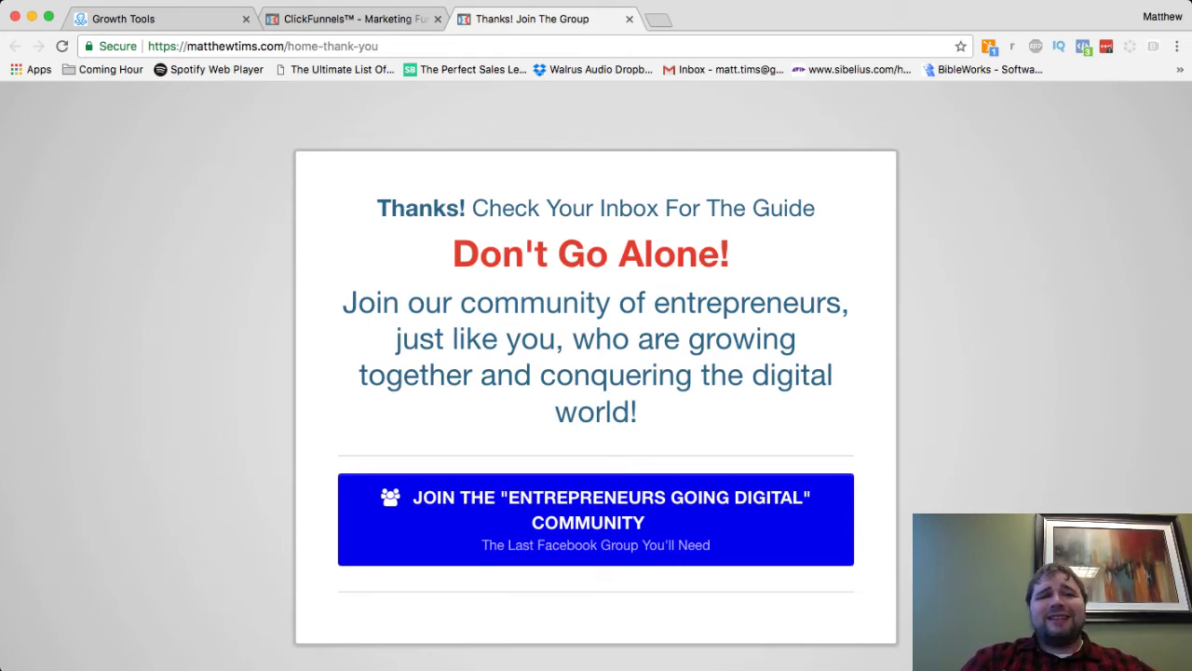
{"action": "left_click", "coordinate": [354, 19]}
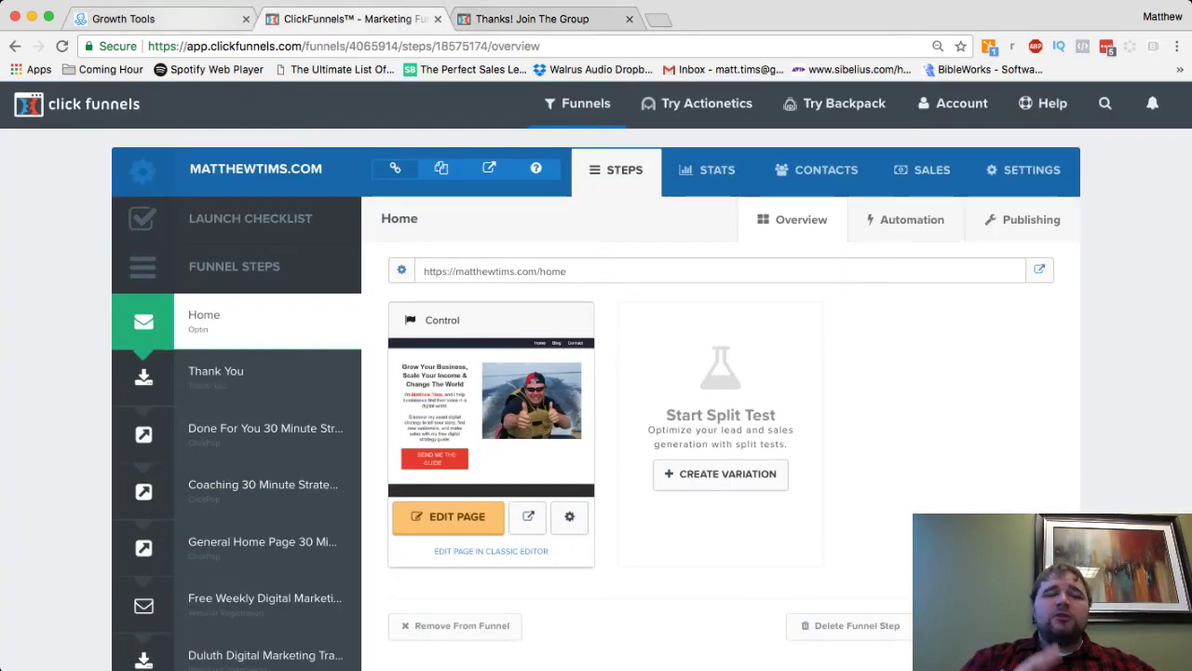
Switch to ManyChat and enable the redirect to a URL in the widget's submitted state
{"action": "left_click", "coordinate": [124, 19]}
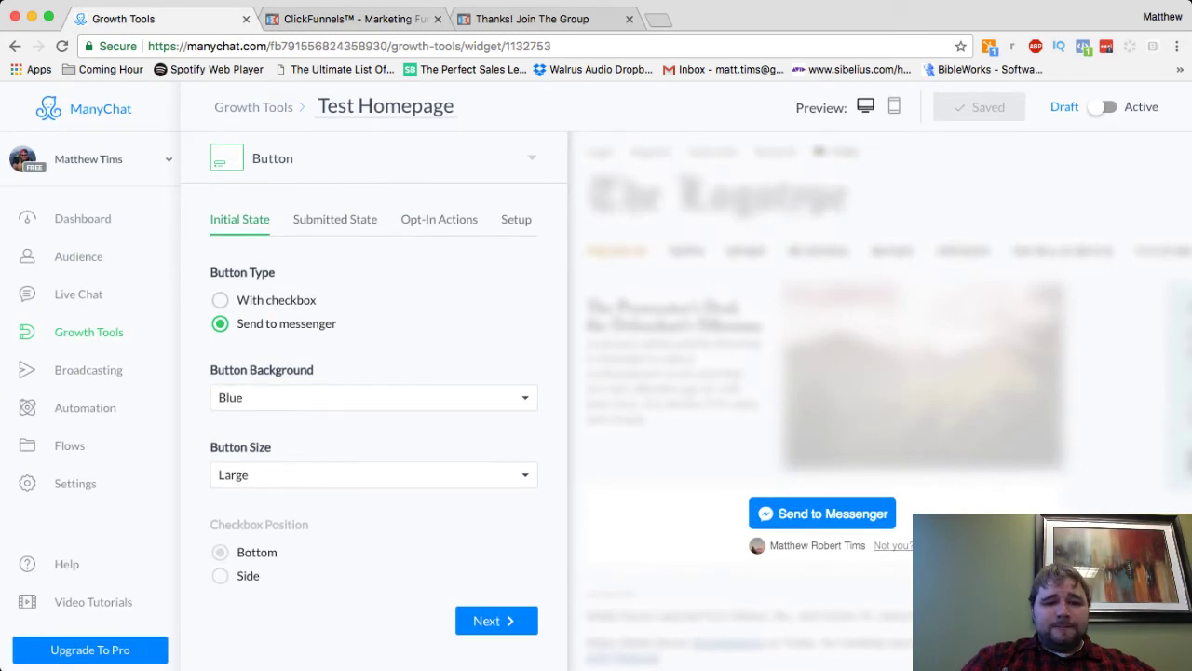
{"action": "left_click", "coordinate": [335, 220]}
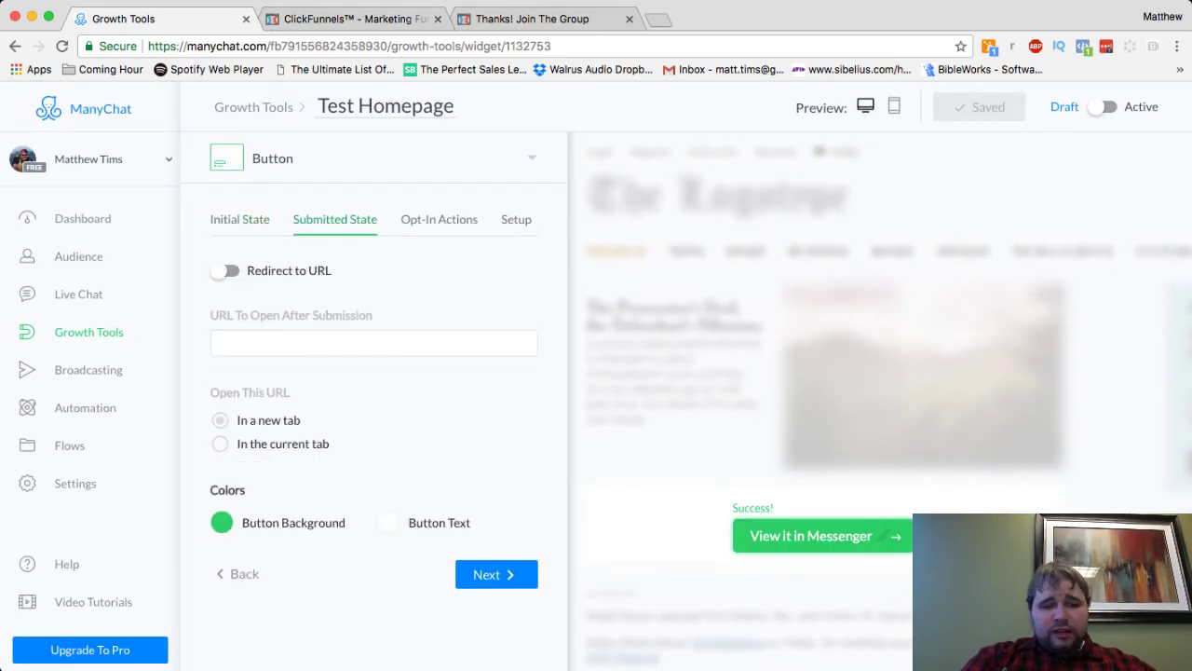
{"action": "left_click", "coordinate": [225, 271]}
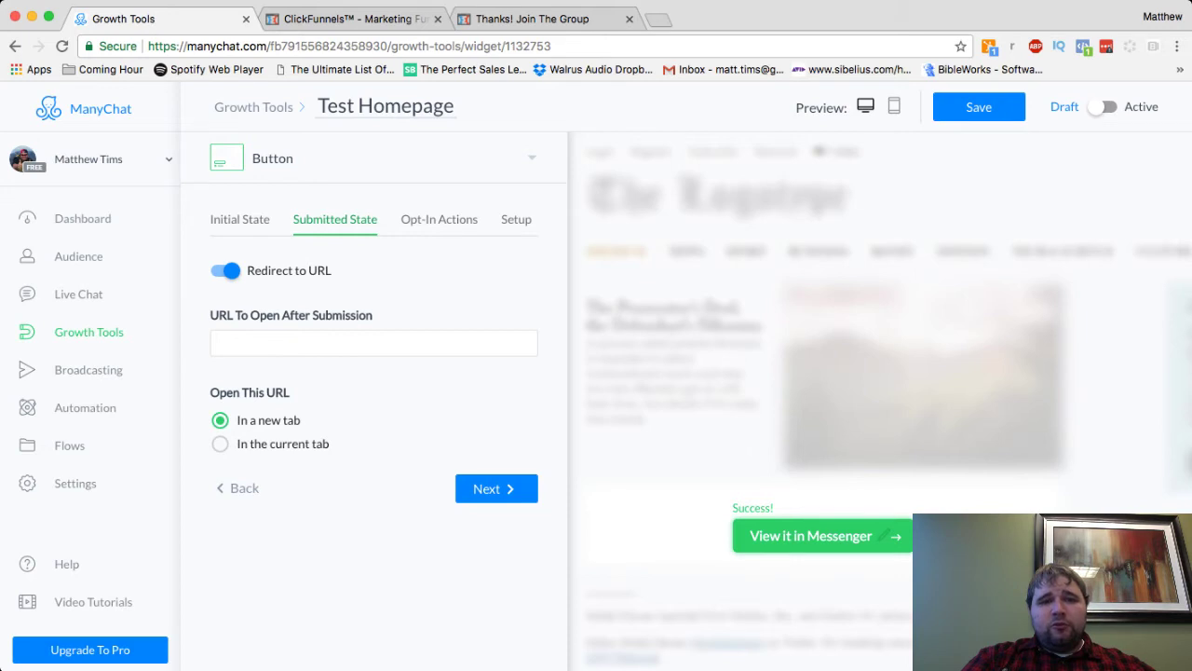
Copy the live home-thank-you page's address and set it as the URL to open after submission
{"action": "left_click", "coordinate": [533, 19]}
{"action": "key", "text": "super+l"}
{"action": "key", "text": "super+c"}
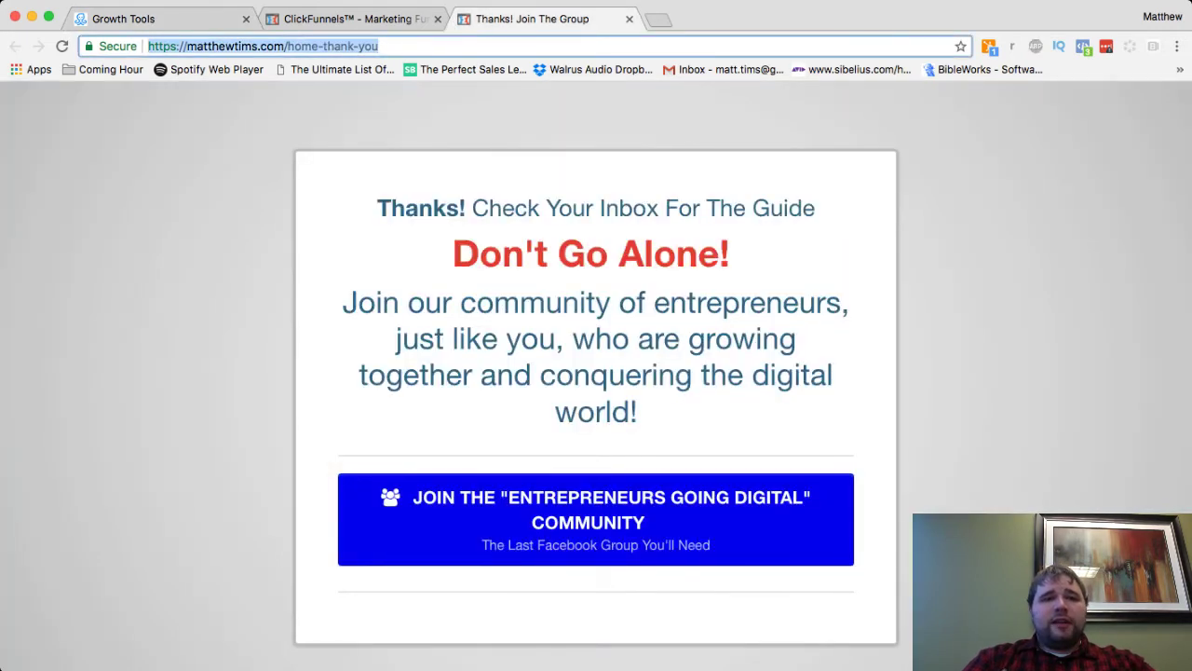
{"action": "key", "text": "ctrl+Tab"}
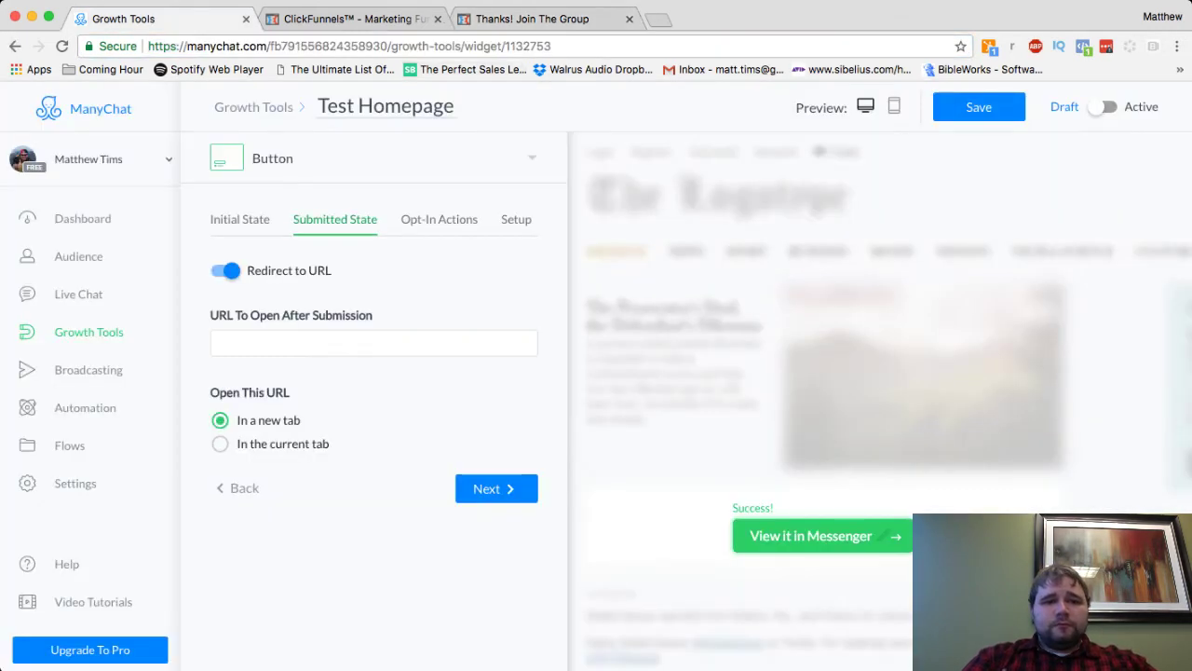
{"action": "left_click", "coordinate": [373, 342]}
{"action": "key", "text": "super+v"}
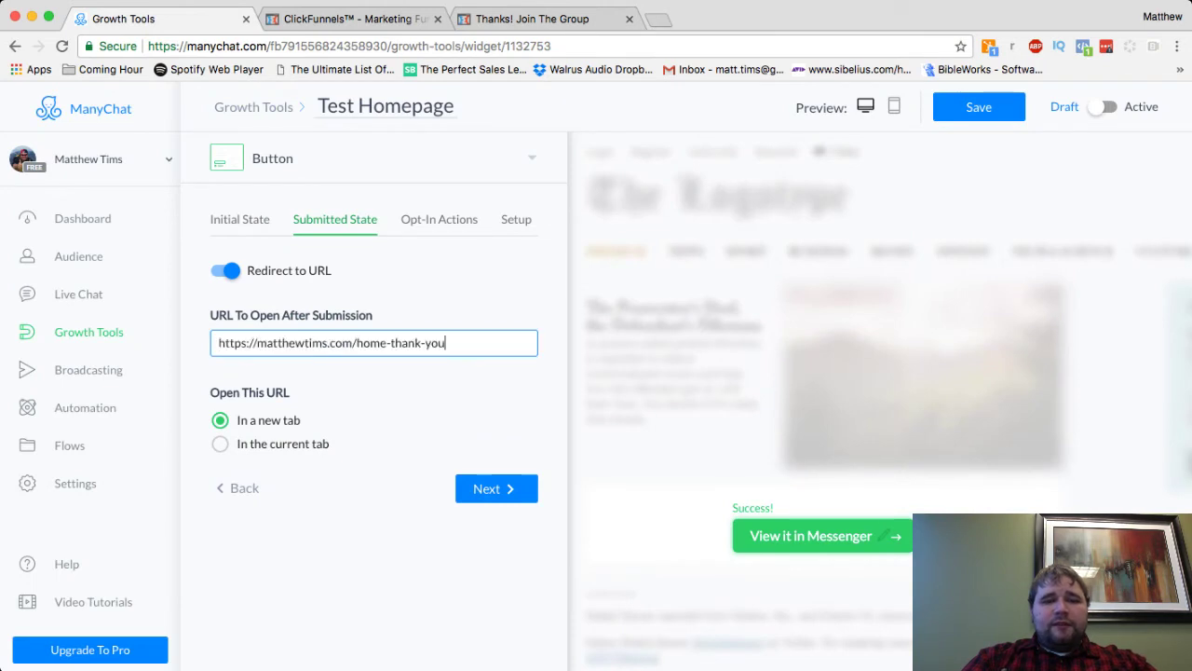
{"action": "key", "text": "Tab"}
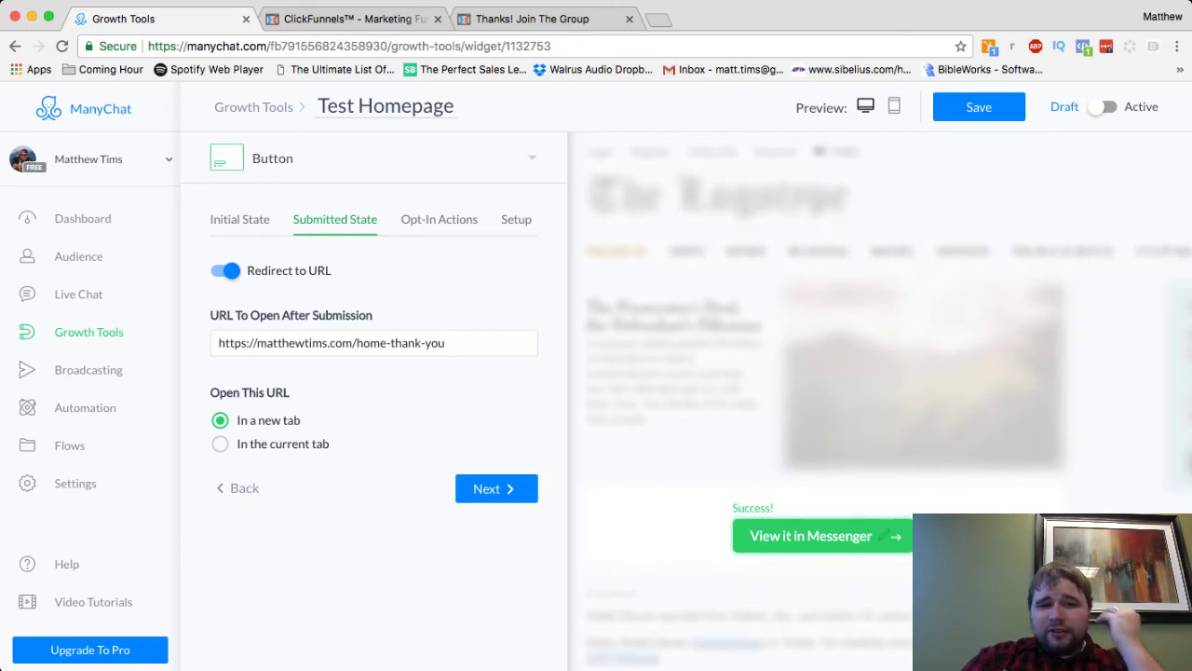
Advance to the widget's setup, keeping the opt-in message and authorized websites, and copy the ManyChat JavaScript snippet
{"action": "left_click", "coordinate": [497, 488]}
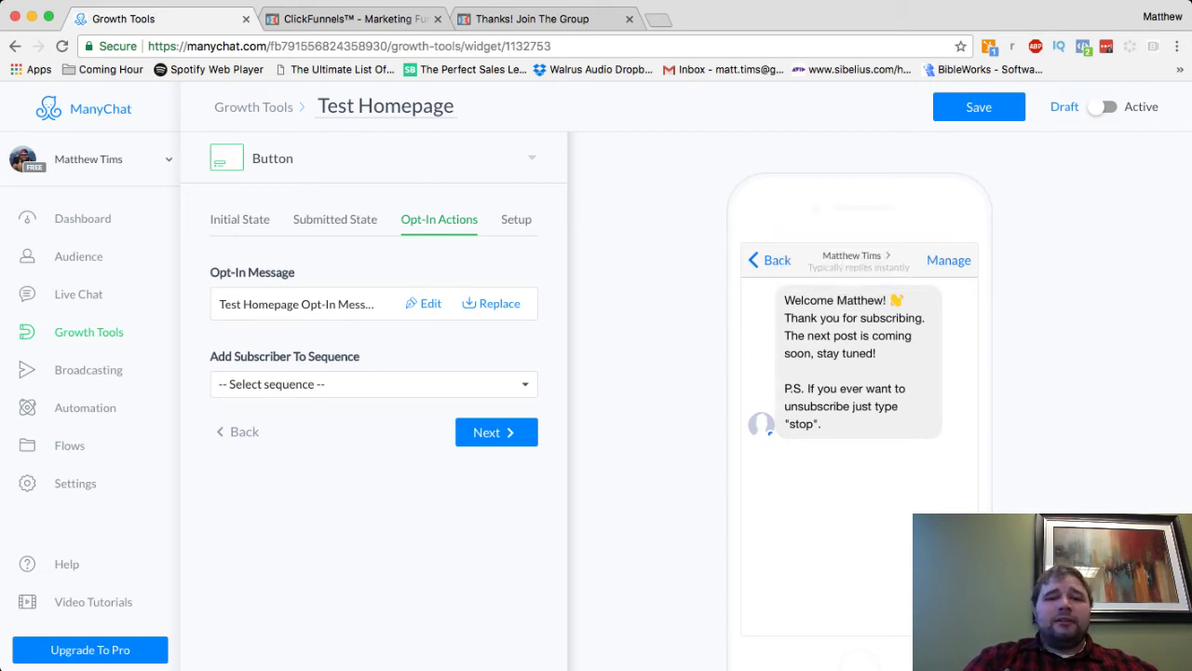
{"action": "left_click", "coordinate": [496, 432]}
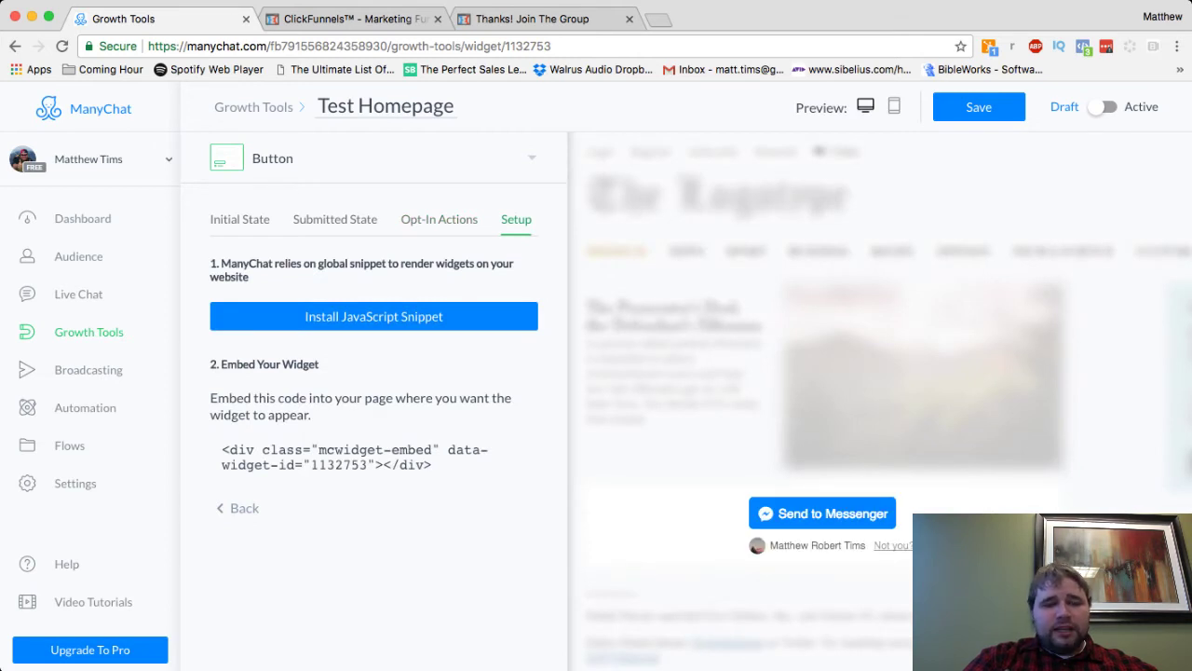
{"action": "left_click", "coordinate": [374, 317]}
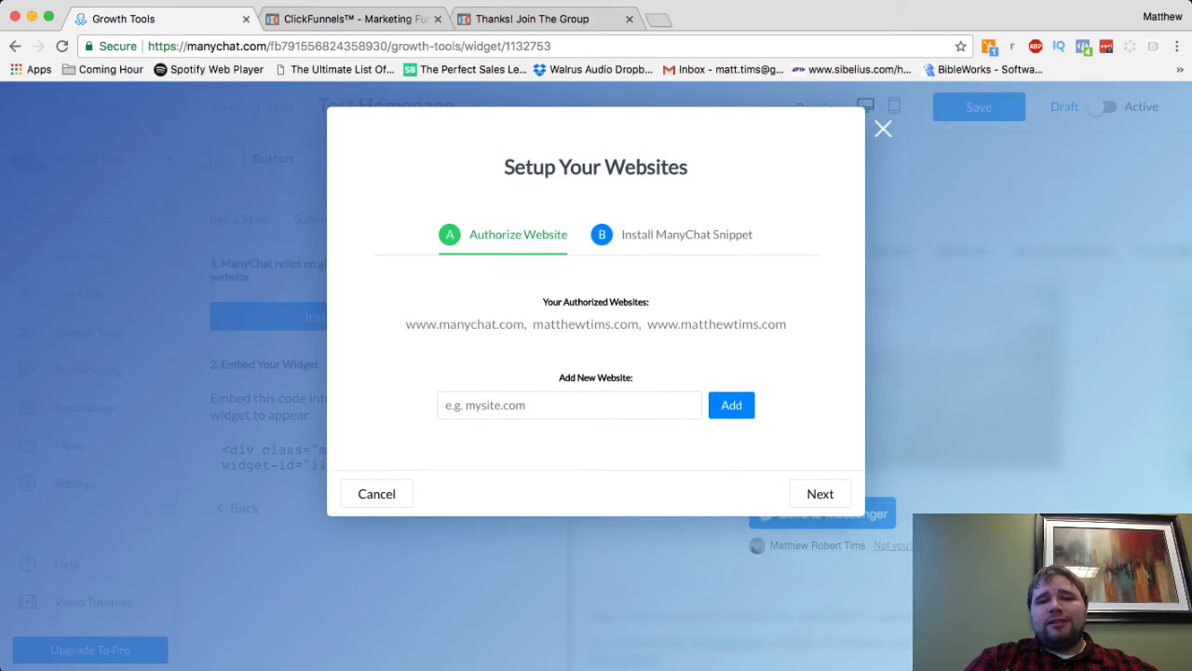
{"action": "left_click", "coordinate": [819, 494]}
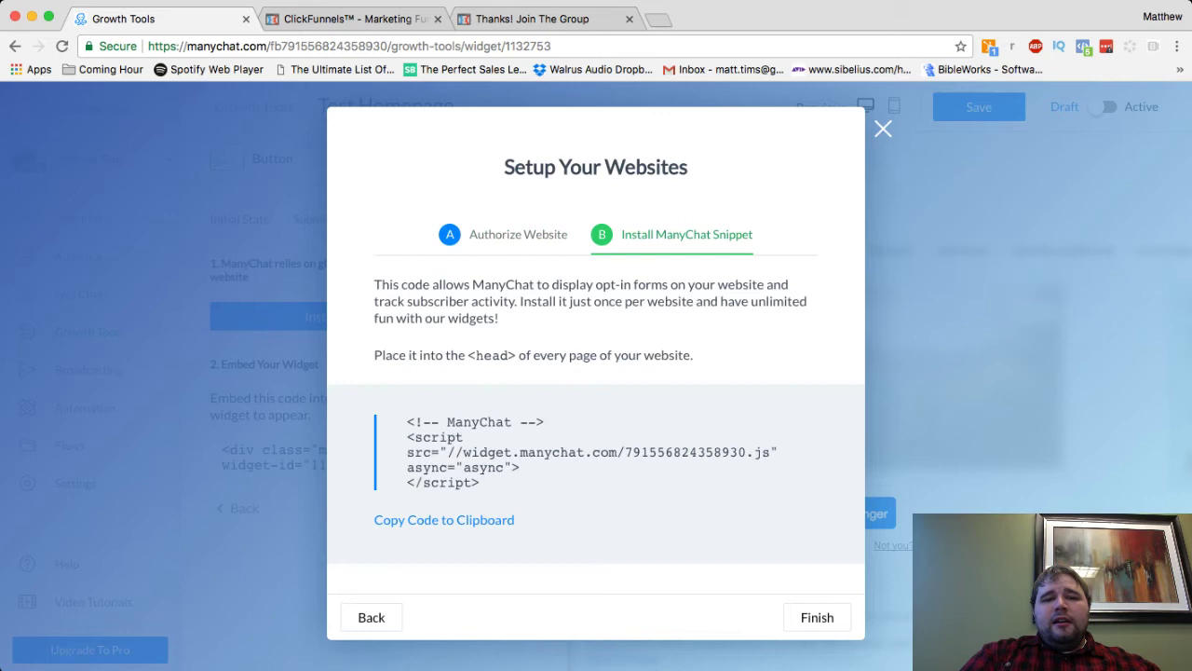
{"action": "left_click", "coordinate": [443, 519]}
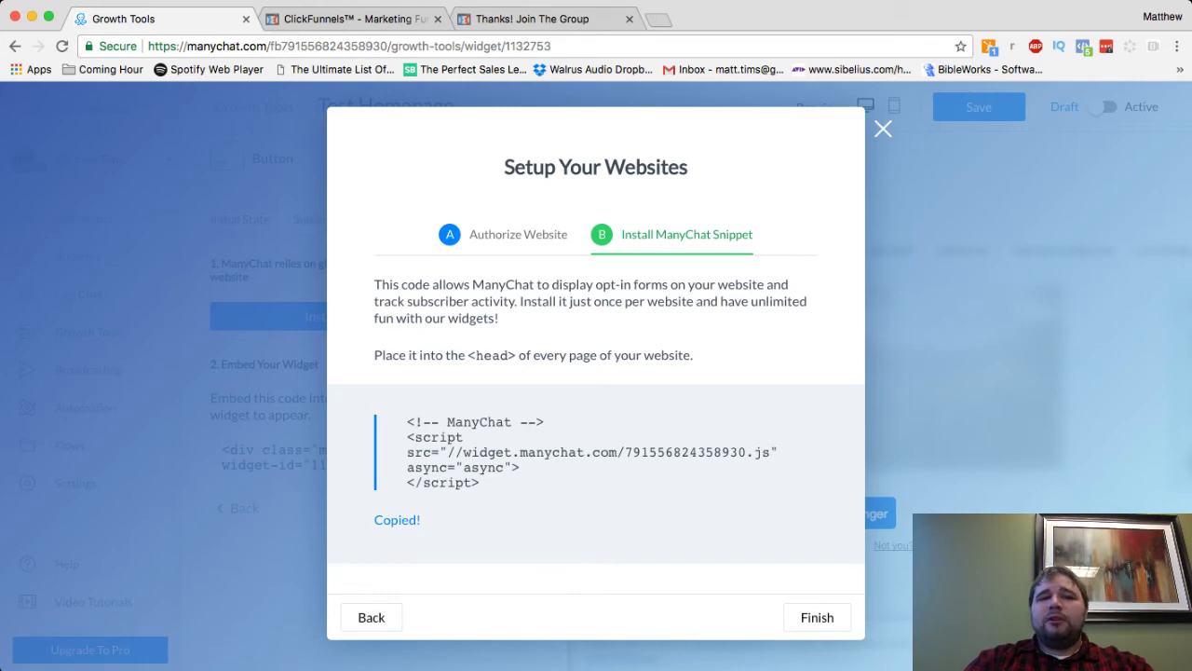
Switch to ClickFunnels and open the Home funnel step's control page in the page editor
{"action": "left_click", "coordinate": [355, 19]}
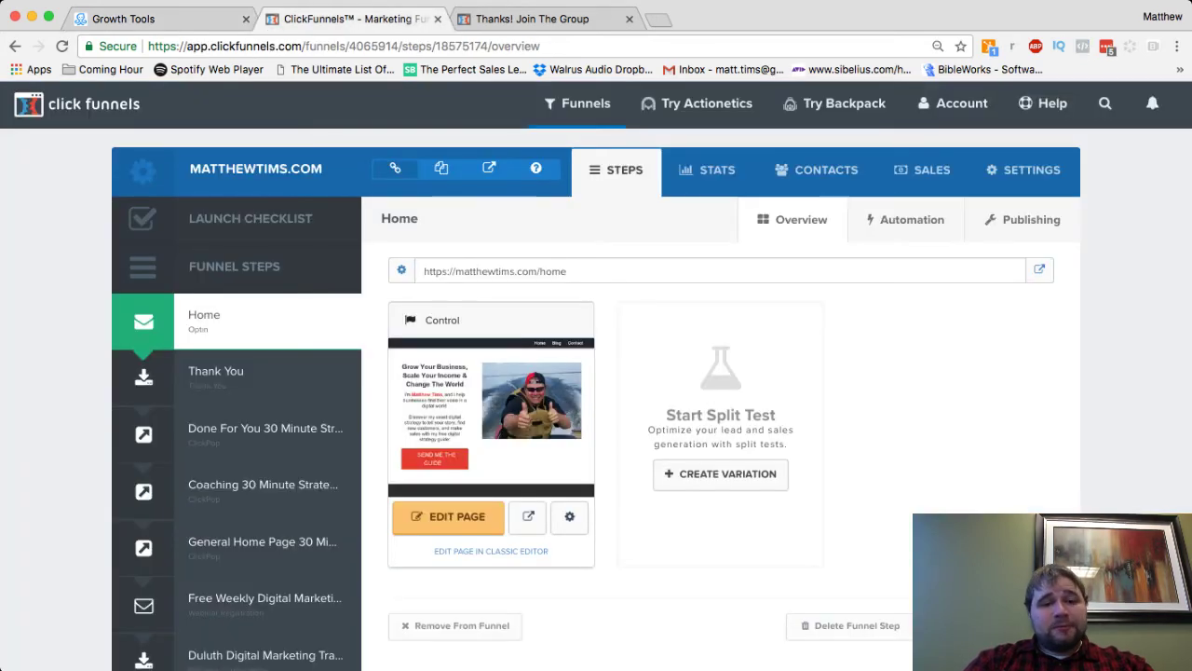
{"action": "left_click", "coordinate": [447, 516]}
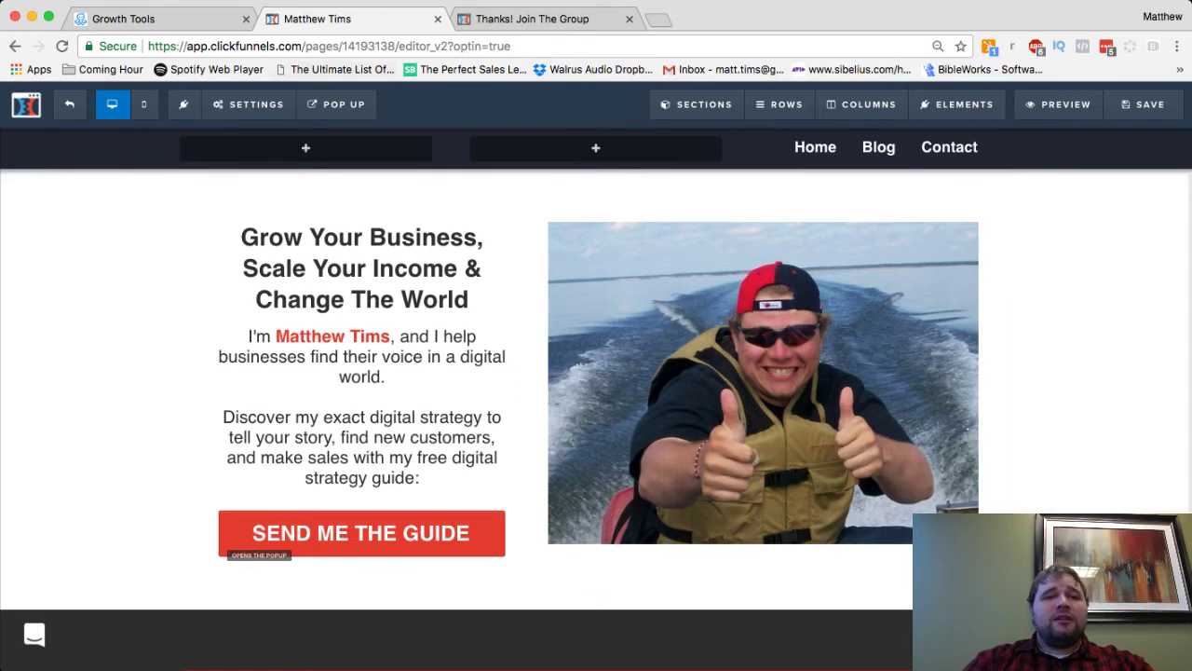
{"action": "key", "text": "ctrl+shift+Tab"}
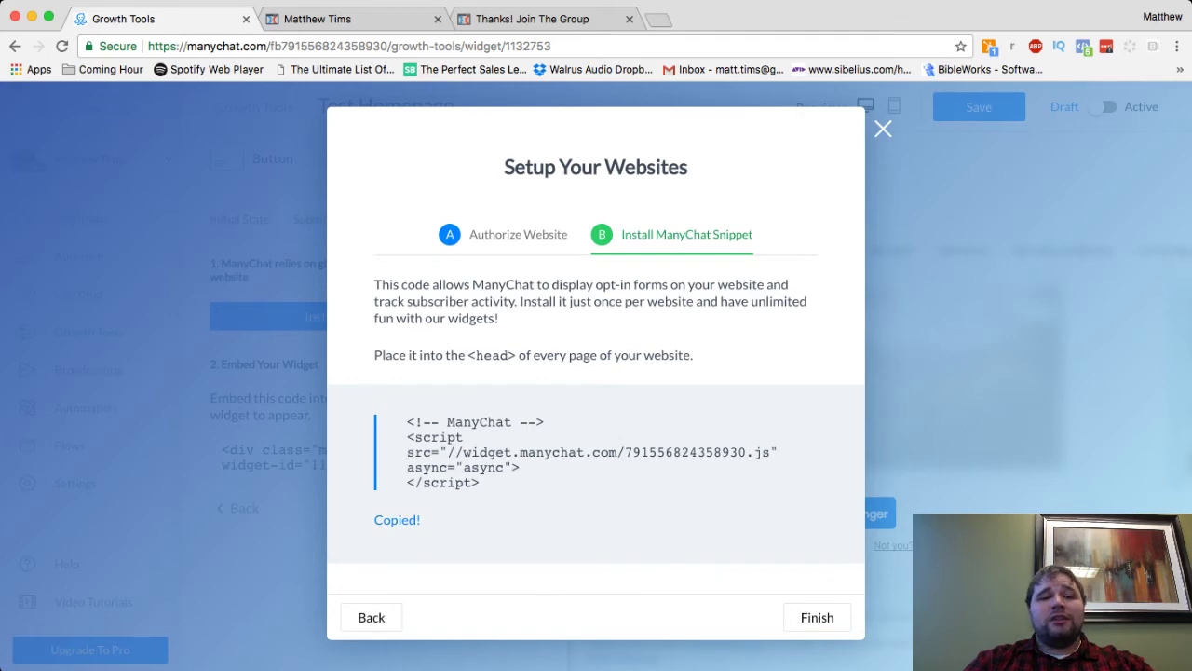
{"action": "left_click", "coordinate": [335, 19]}
Paste the copied ManyChat script into the header code of the page's tracking code
{"action": "mouse_move", "coordinate": [256, 105]}
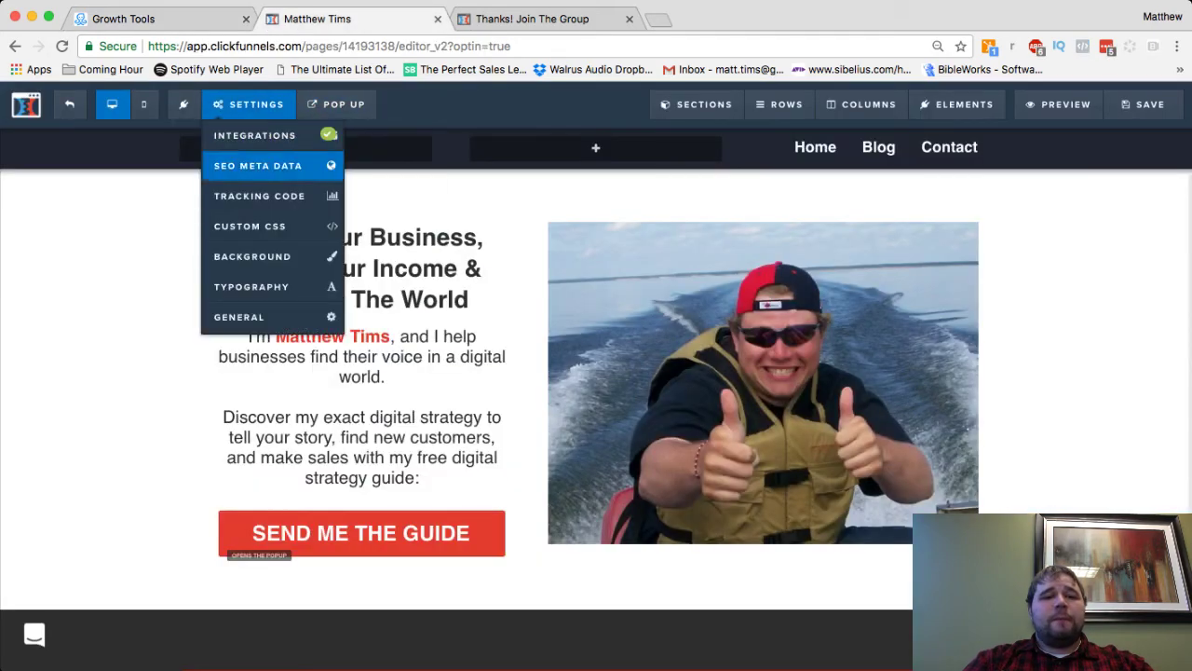
{"action": "left_click", "coordinate": [259, 195]}
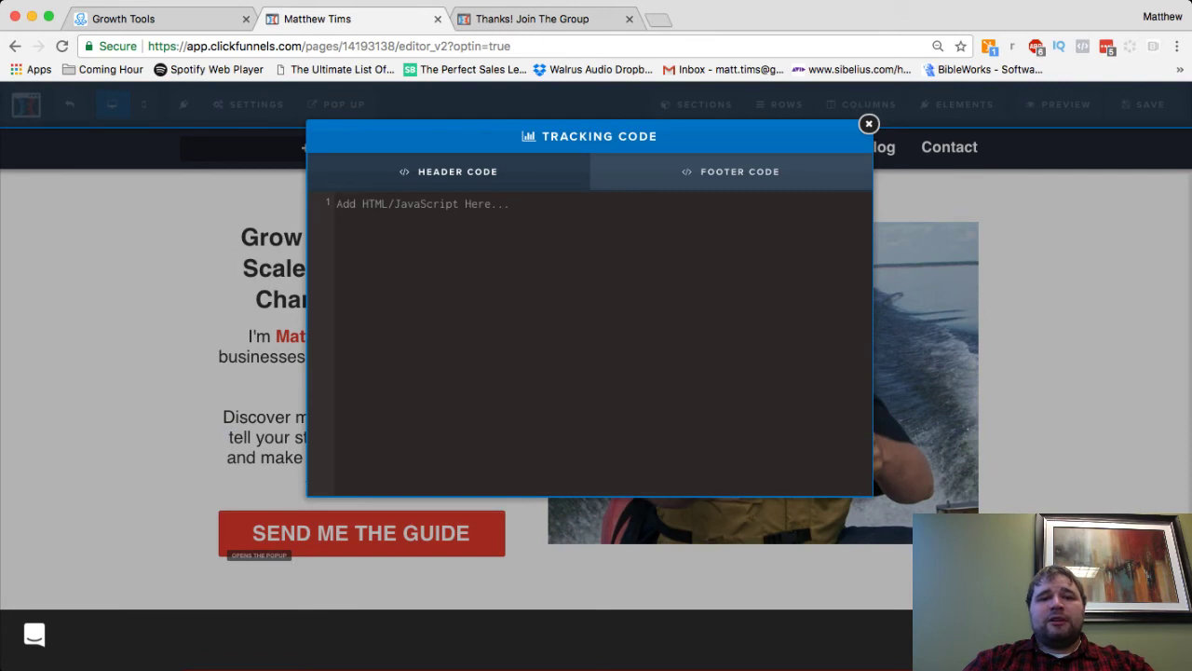
{"action": "key", "text": "super+v"}
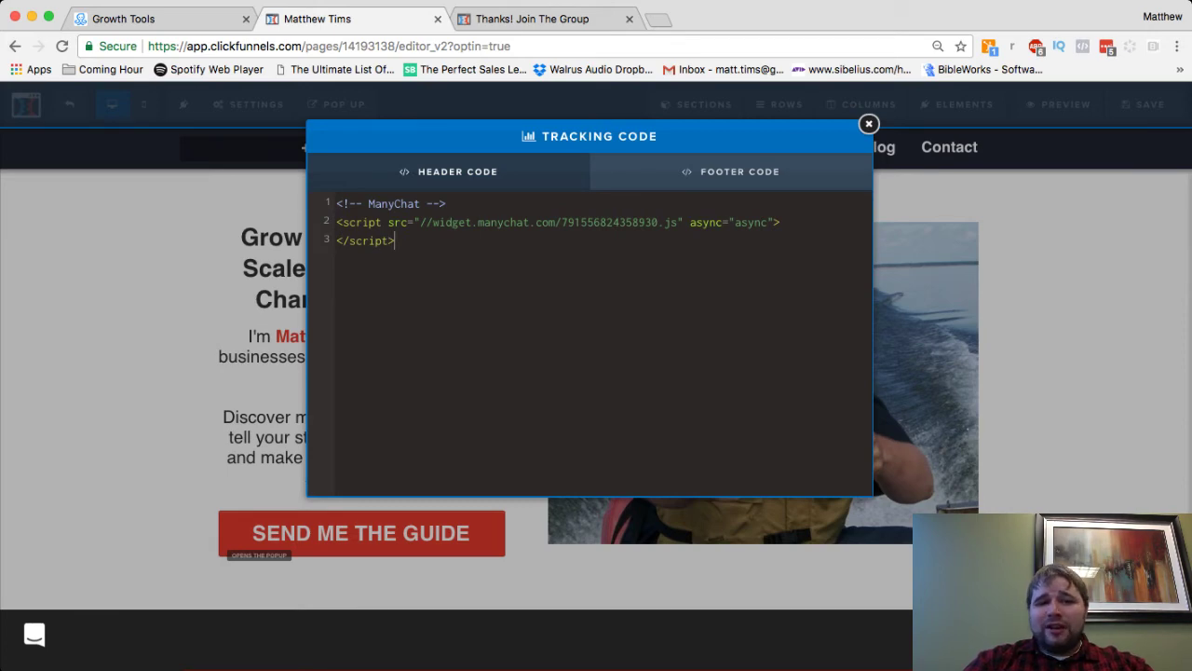
{"action": "left_click", "coordinate": [868, 123]}
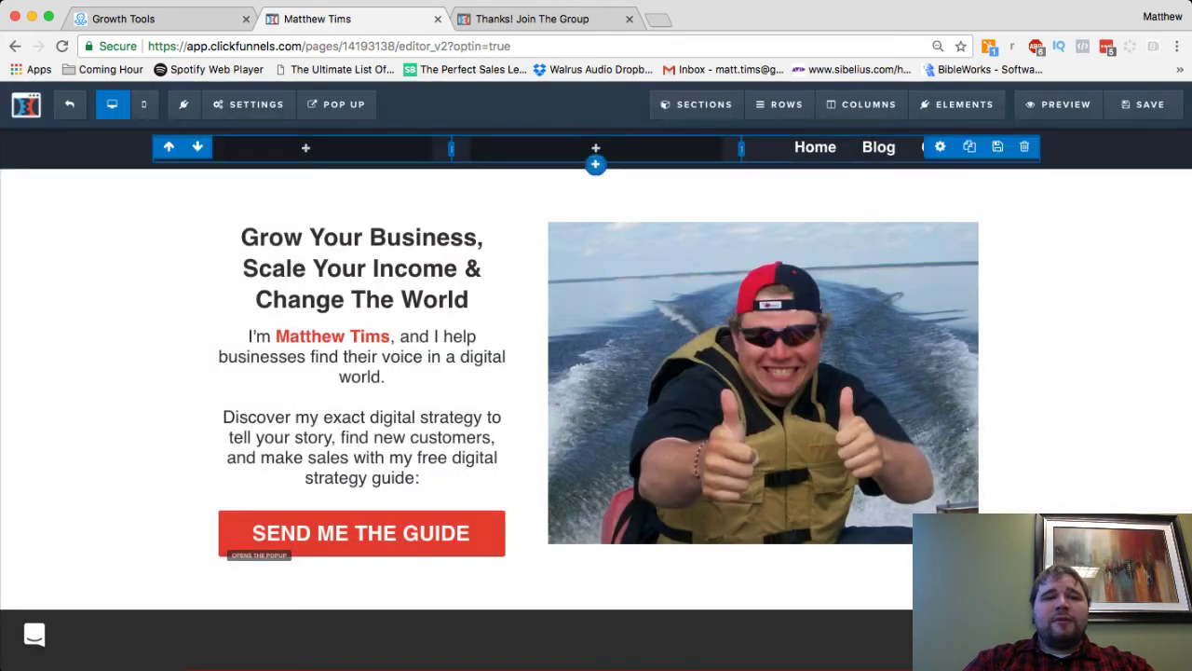
Show the page's pop-up with the opt-in form for editing
{"action": "mouse_move", "coordinate": [338, 105]}
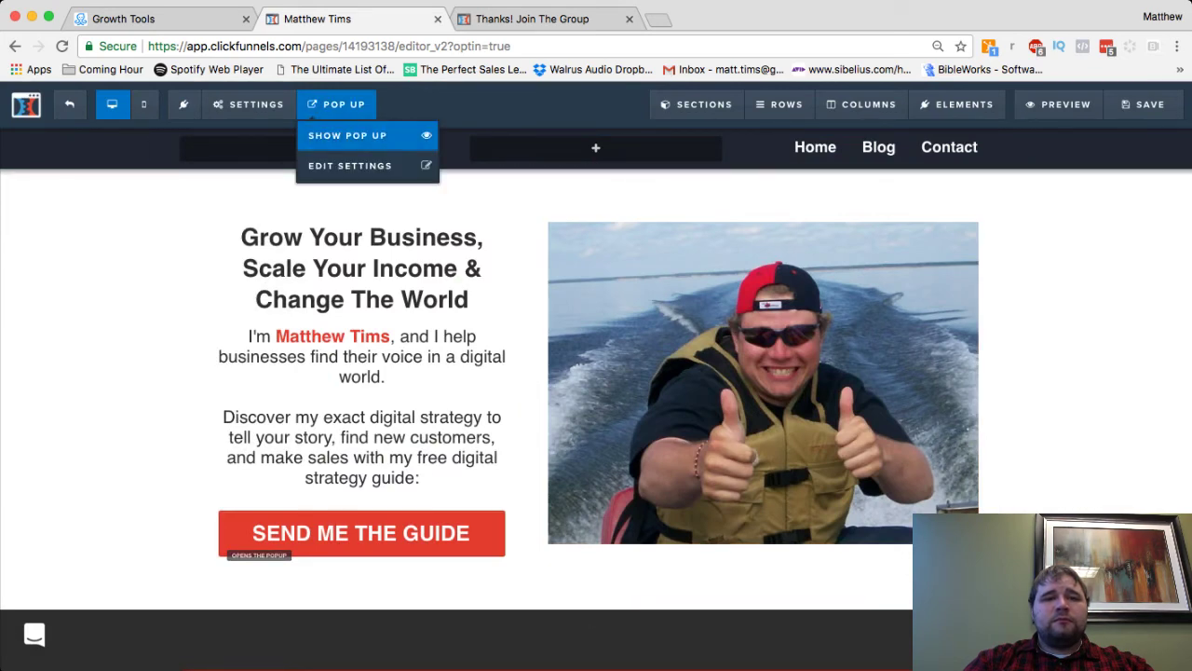
{"action": "left_click", "coordinate": [347, 135]}
{"action": "scroll", "coordinate": [491, 419], "scroll_direction": "down", "scroll_amount": 2}
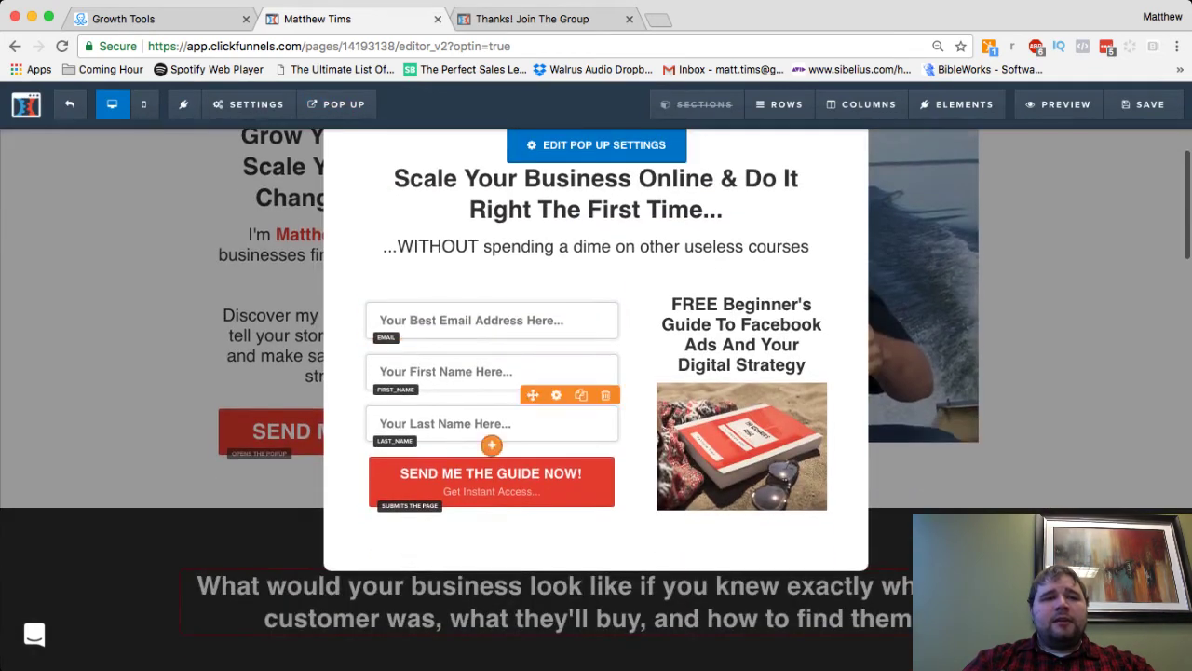
Switch to ManyChat, finish the website setup and copy the widget's mcwidget-embed div code
{"action": "left_click", "coordinate": [173, 19]}
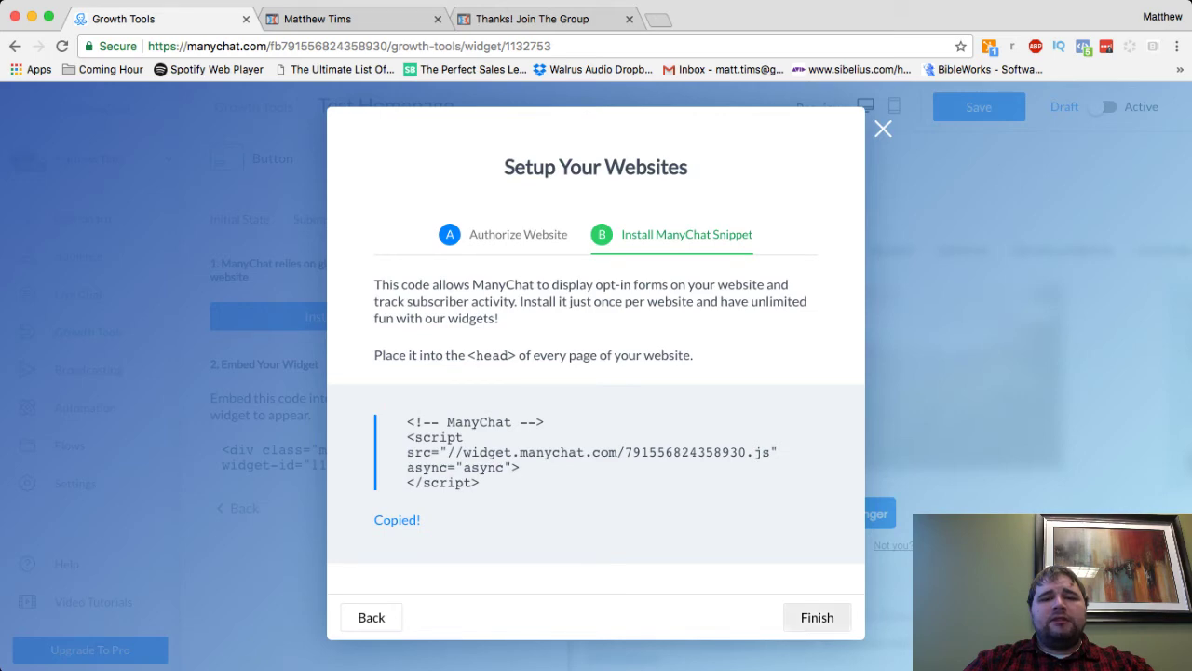
{"action": "left_click", "coordinate": [816, 616]}
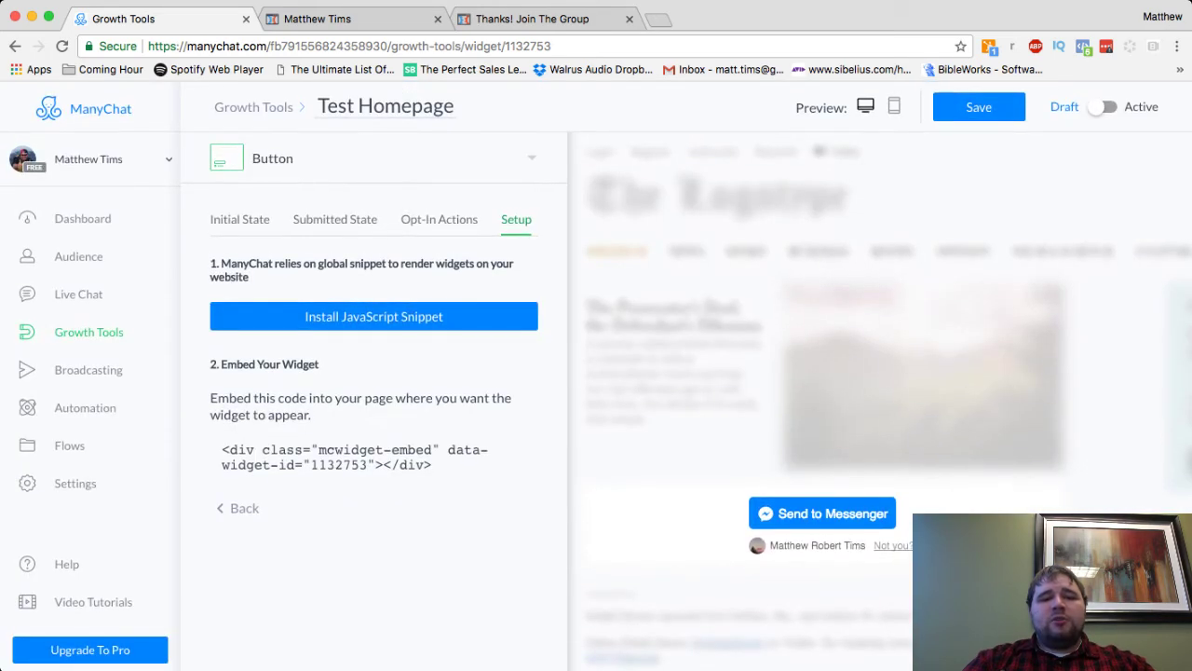
{"action": "left_click_drag", "start_coordinate": [433, 466], "coordinate": [222, 450]}
{"action": "key", "text": "super+c"}
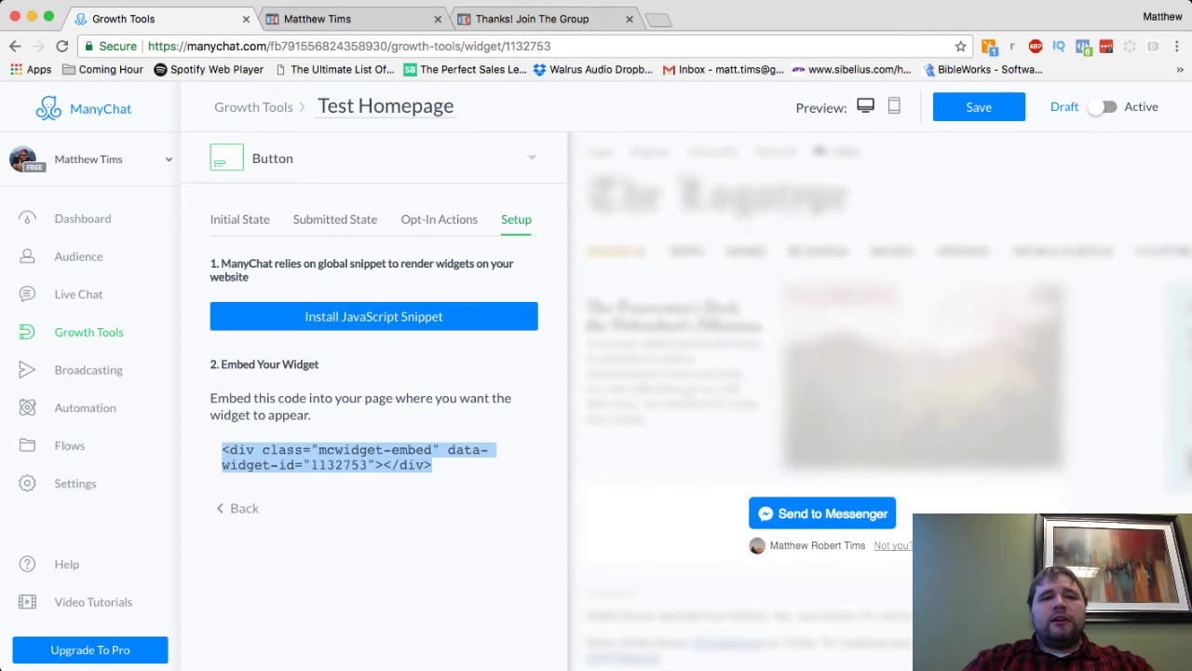
Back in ClickFunnels, add a Custom JavaScript / HTML element below the pop-up's "Send Me The Guide Now!" button
{"action": "left_click", "coordinate": [346, 19]}
{"action": "scroll", "coordinate": [491, 372], "scroll_direction": "down", "scroll_amount": 2}
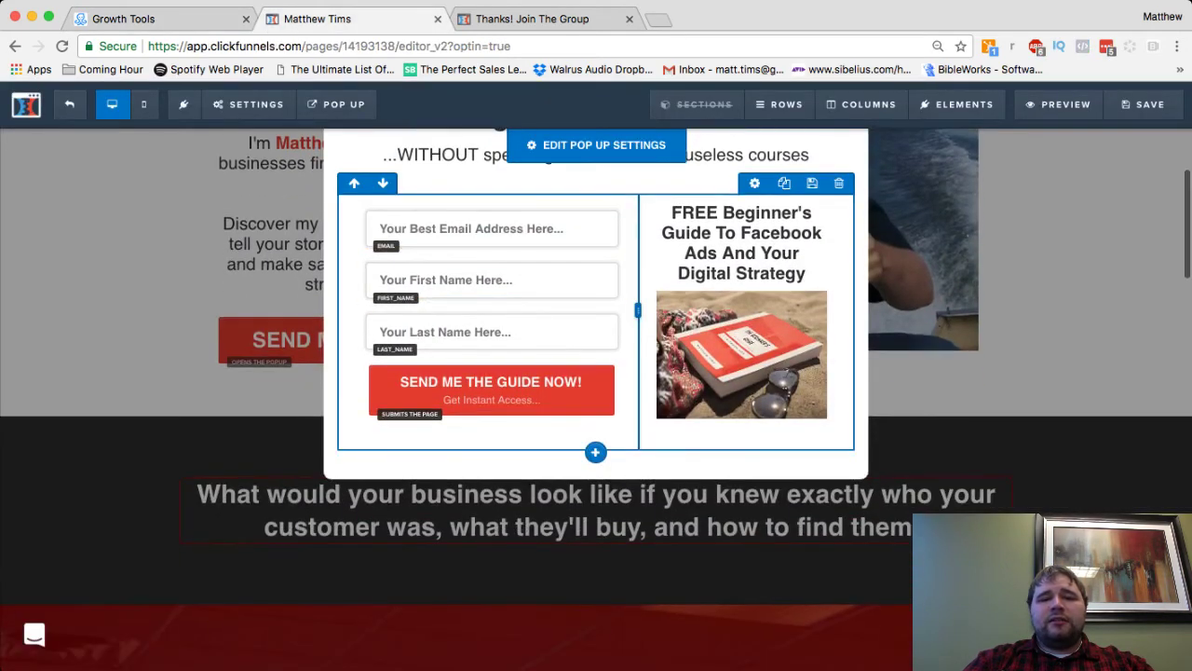
{"action": "left_click", "coordinate": [493, 445]}
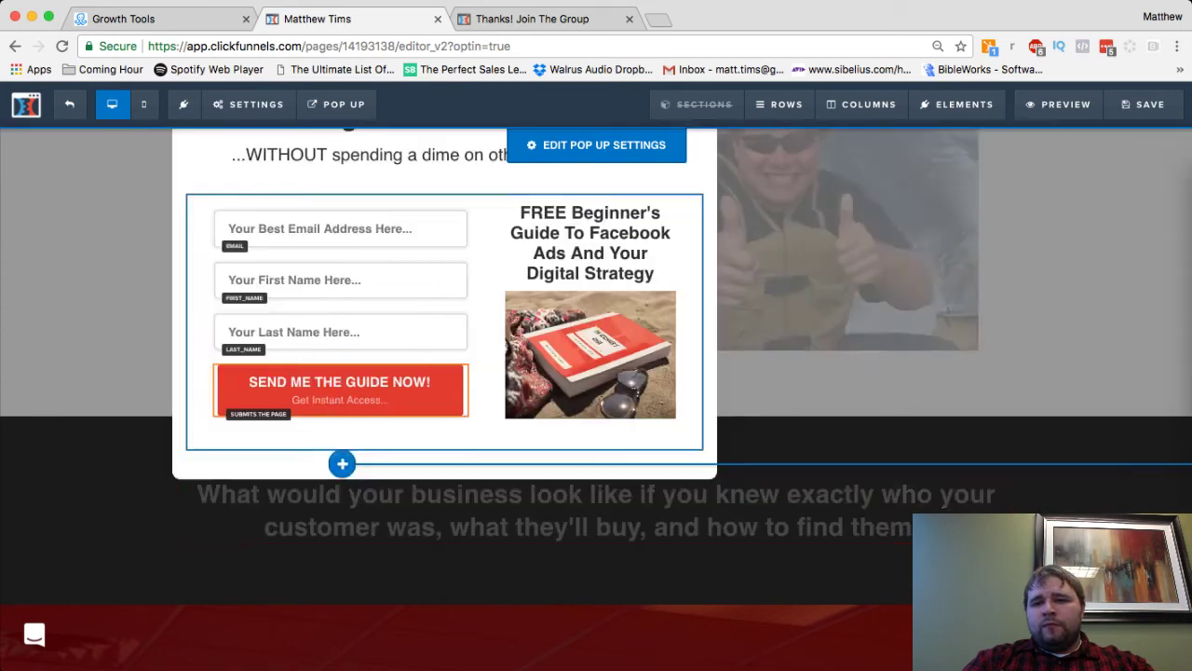
{"action": "scroll", "coordinate": [967, 392], "scroll_direction": "down", "scroll_amount": 5}
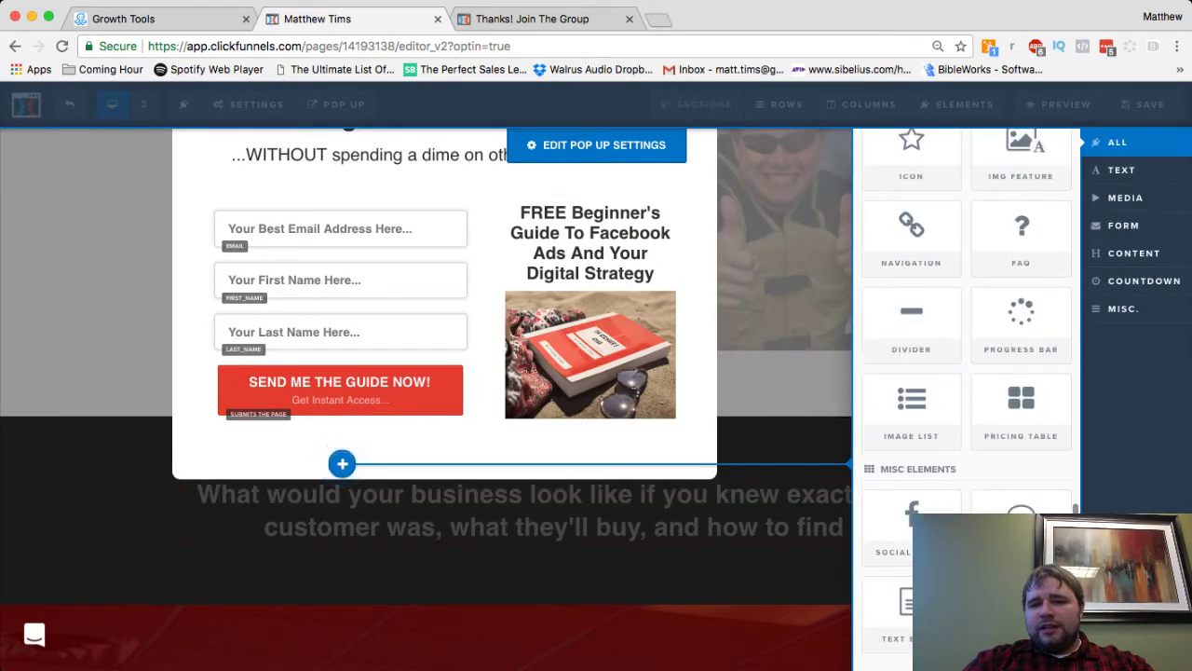
{"action": "left_click", "coordinate": [1021, 610]}
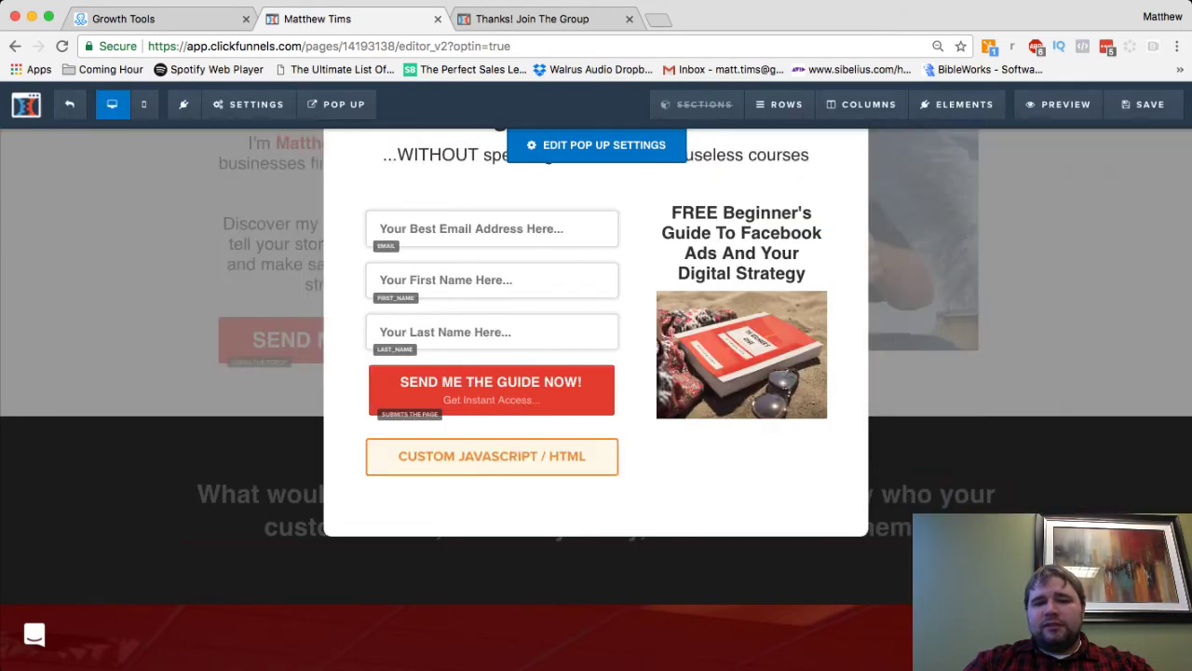
Set the custom element's code type to 3rd Party Embed Code and paste the widget embed code into it
{"action": "left_click", "coordinate": [556, 428]}
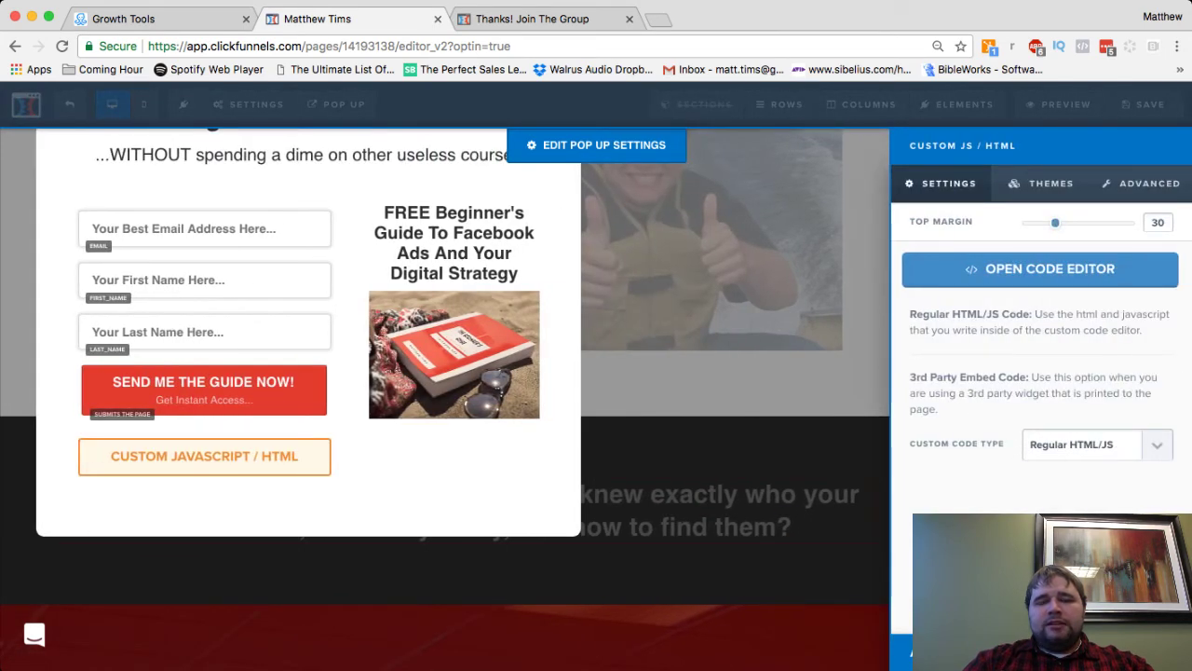
{"action": "left_click", "coordinate": [1082, 461]}
{"action": "left_click", "coordinate": [1040, 269]}
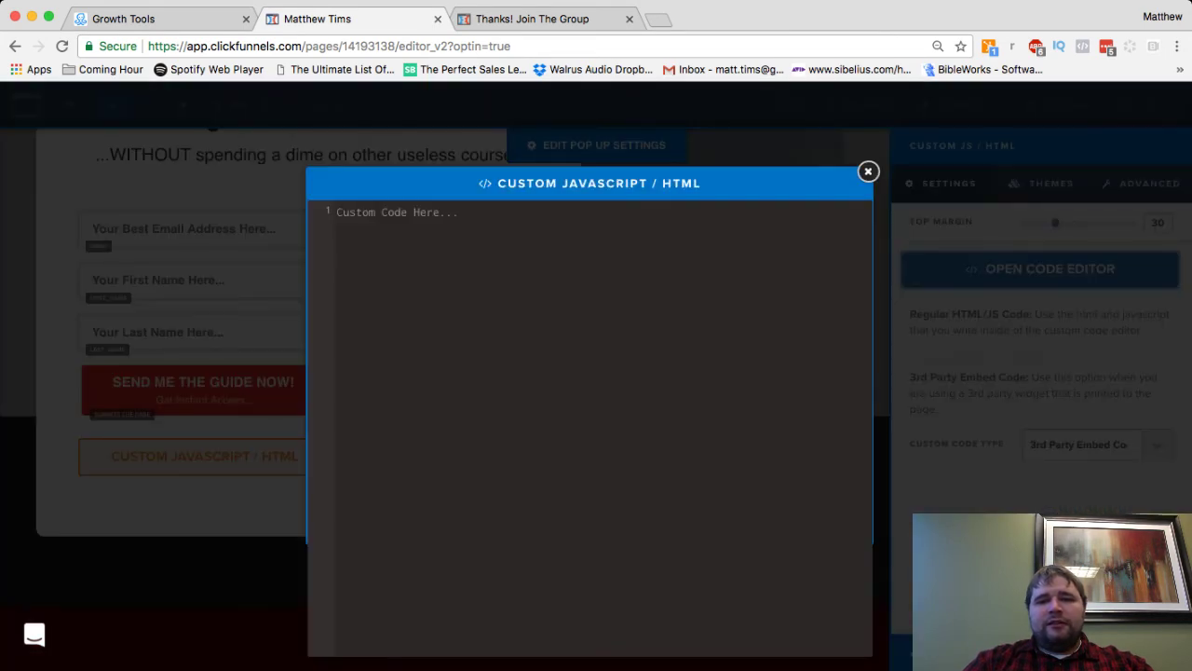
{"action": "key", "text": "super+v"}
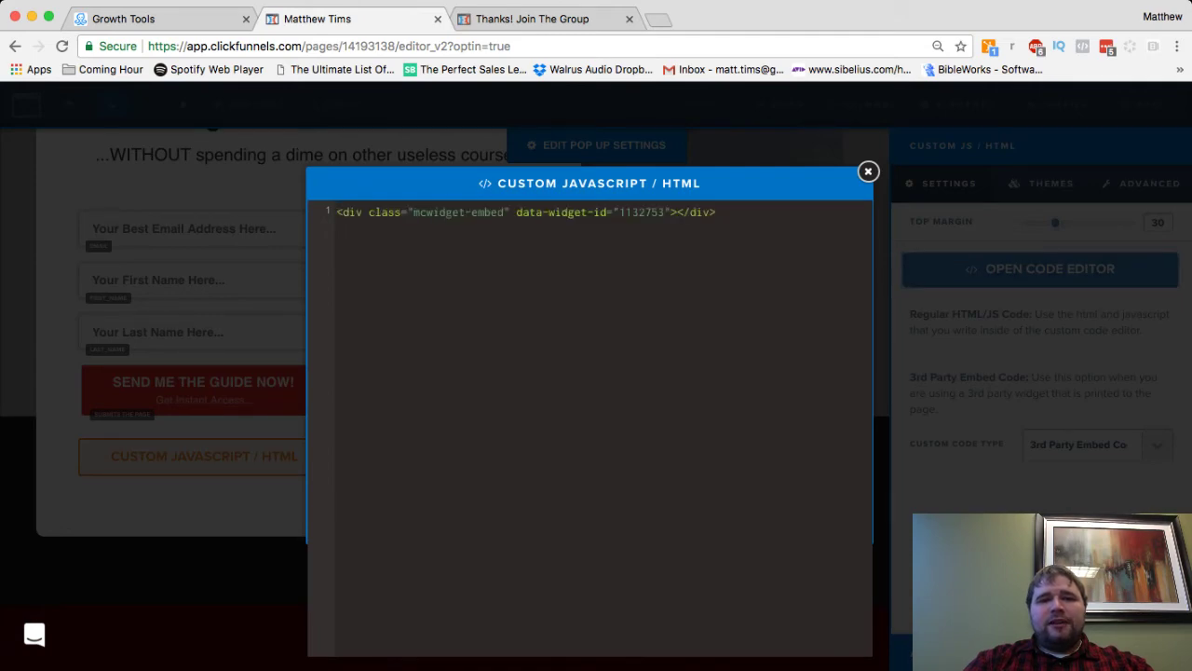
{"action": "left_click", "coordinate": [868, 172]}
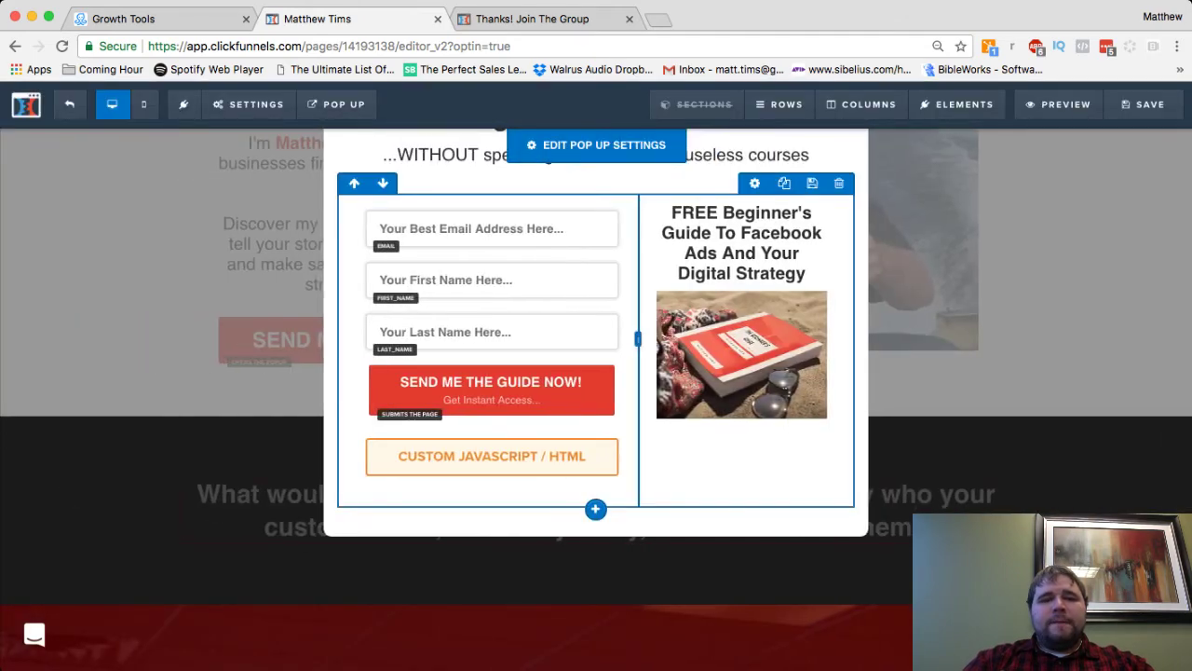
Add a sub-headline element between the pop-up's submit button and the custom code element
{"action": "scroll", "coordinate": [596, 373], "scroll_direction": "up", "scroll_amount": 1}
{"action": "mouse_move", "coordinate": [957, 104]}
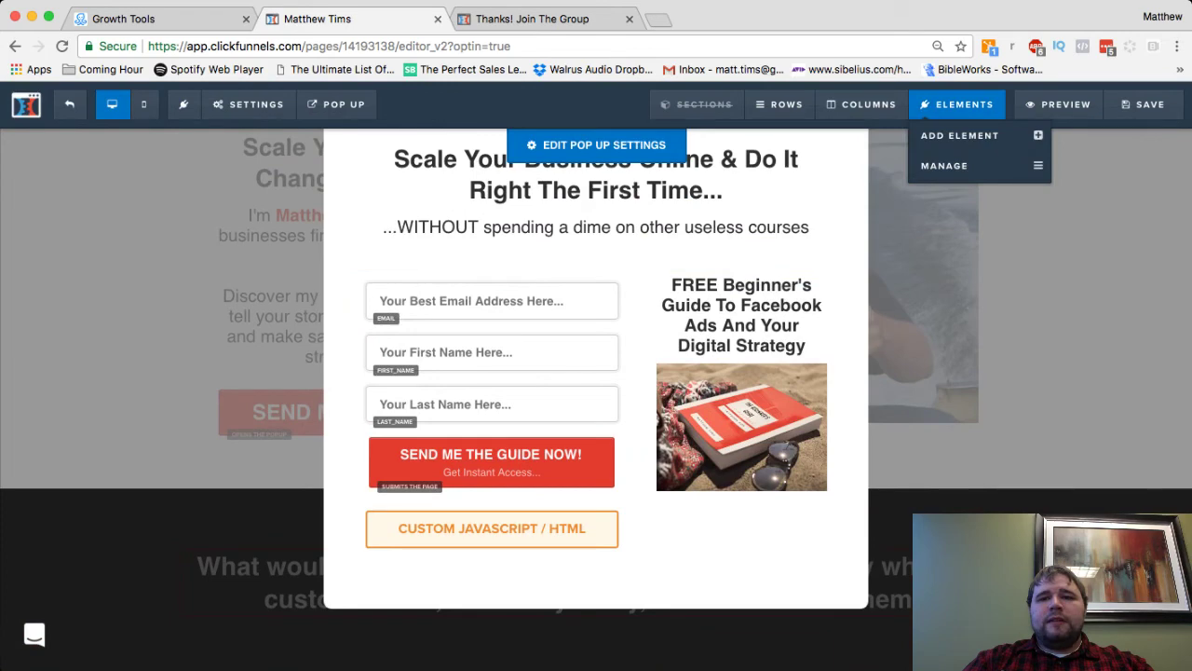
{"action": "left_click", "coordinate": [960, 135]}
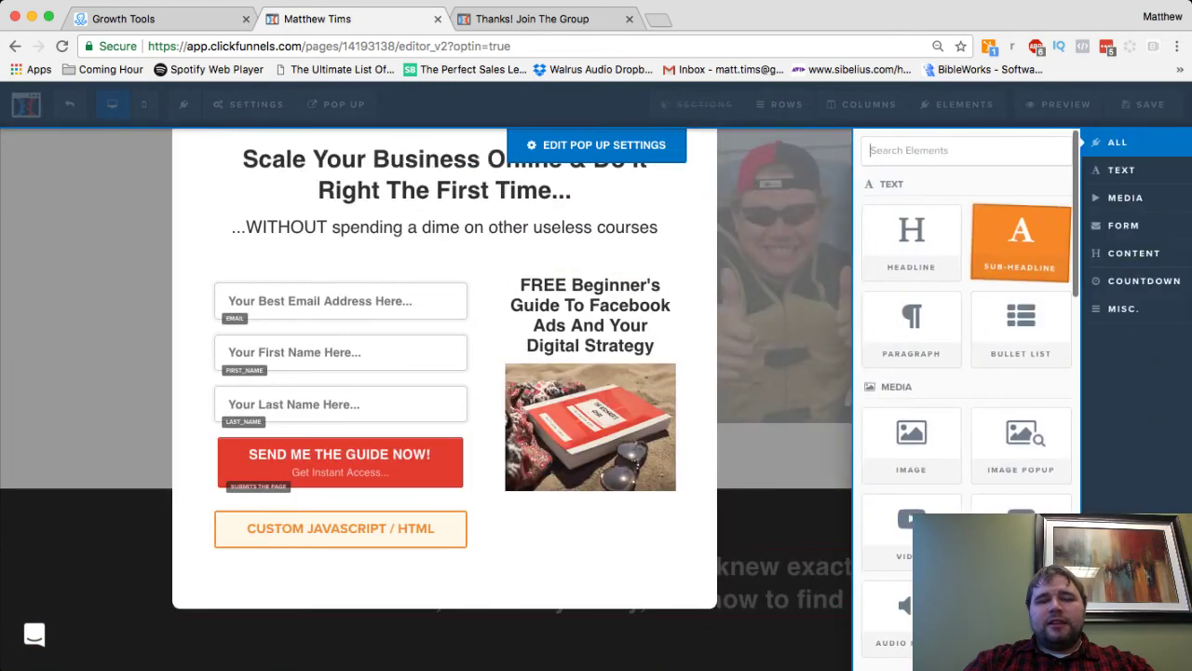
{"action": "left_click", "coordinate": [1021, 240]}
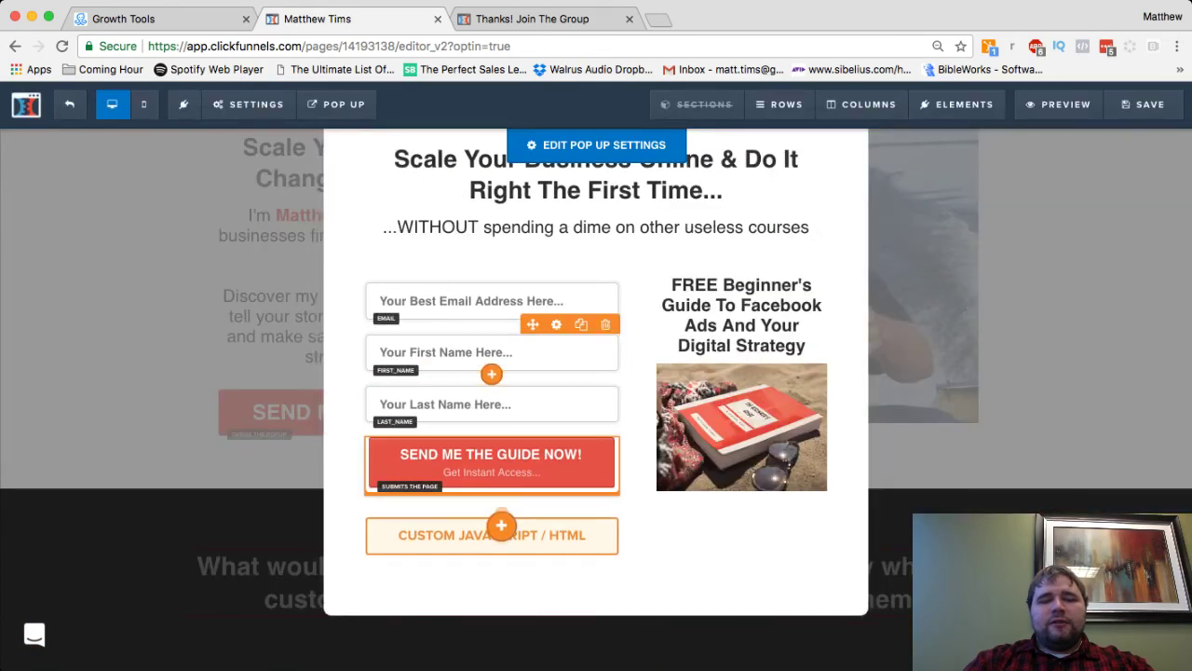
Replace the new sub-headline's text with "Or sign up with Messenger"
{"action": "left_click", "coordinate": [521, 520]}
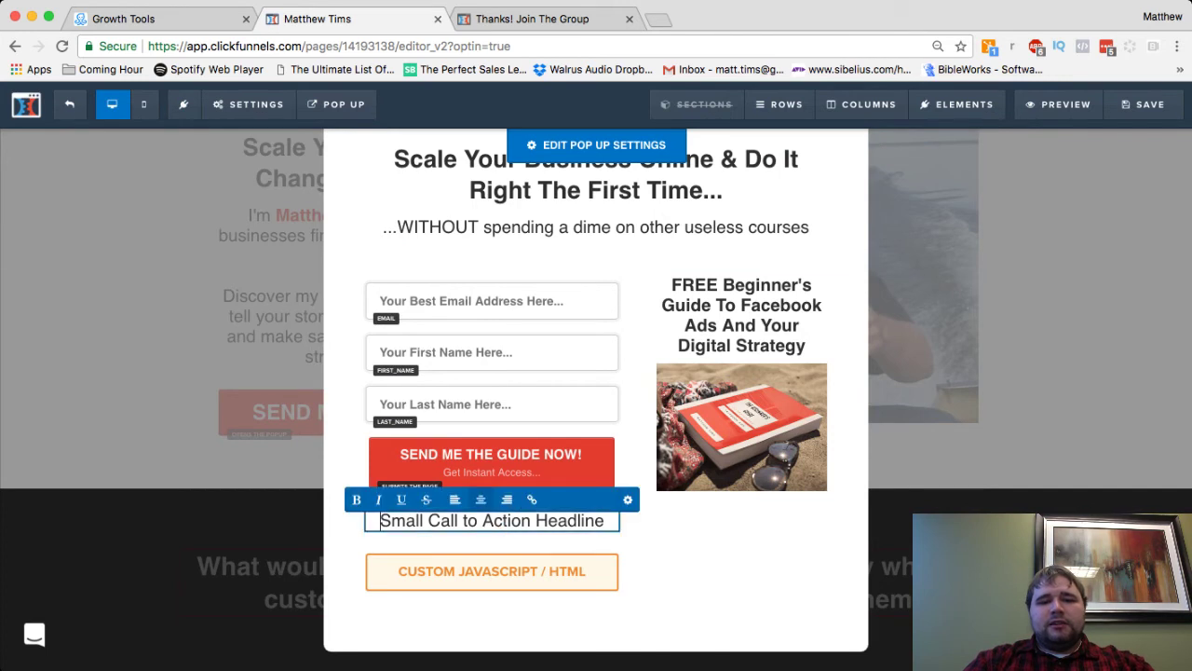
{"action": "triple_click", "coordinate": [522, 521]}
{"action": "type", "text": "Or"}
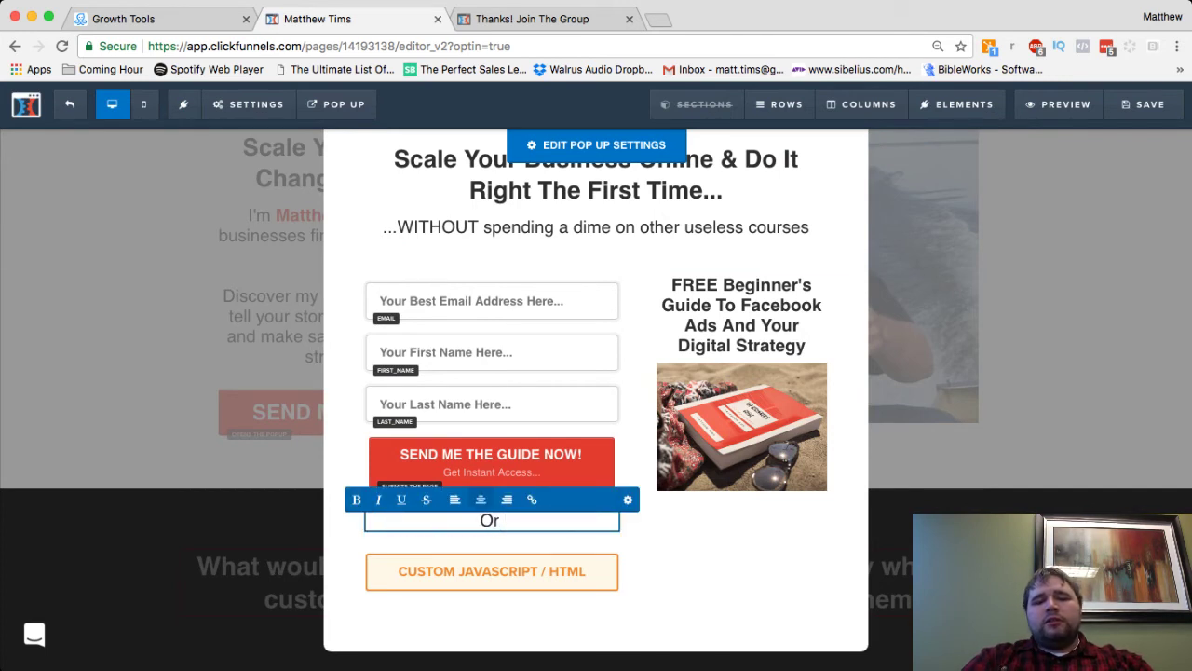
{"action": "type", "text": " sign up with M"}
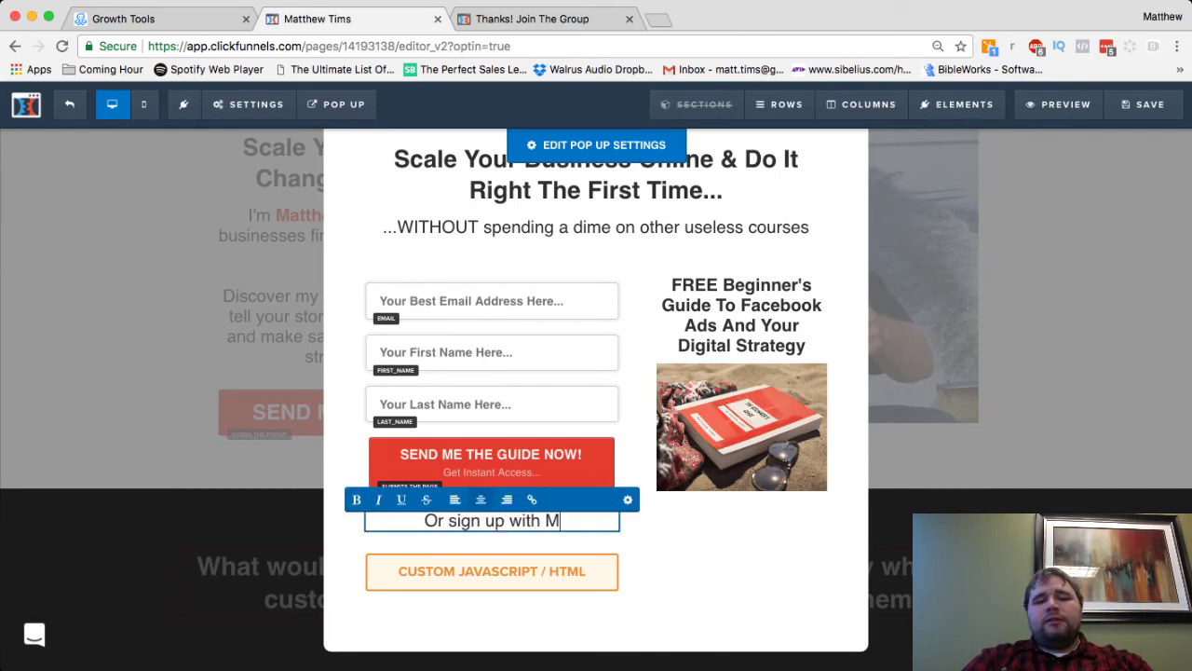
{"action": "type", "text": "essenger"}
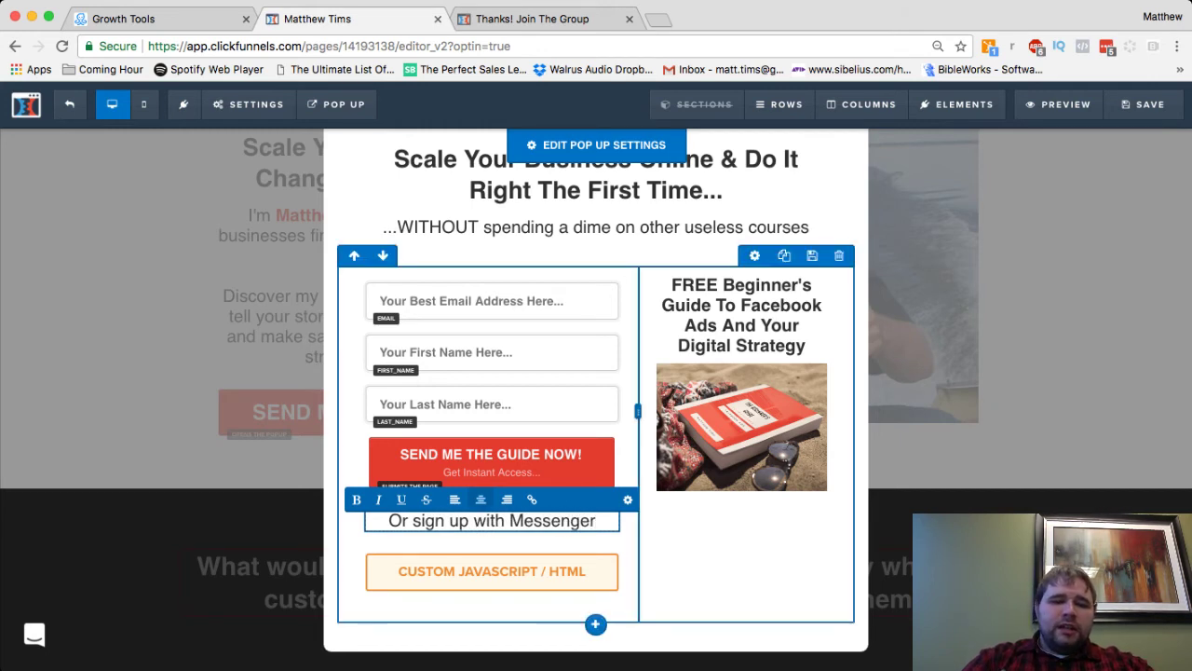
{"action": "left_click", "coordinate": [727, 559]}
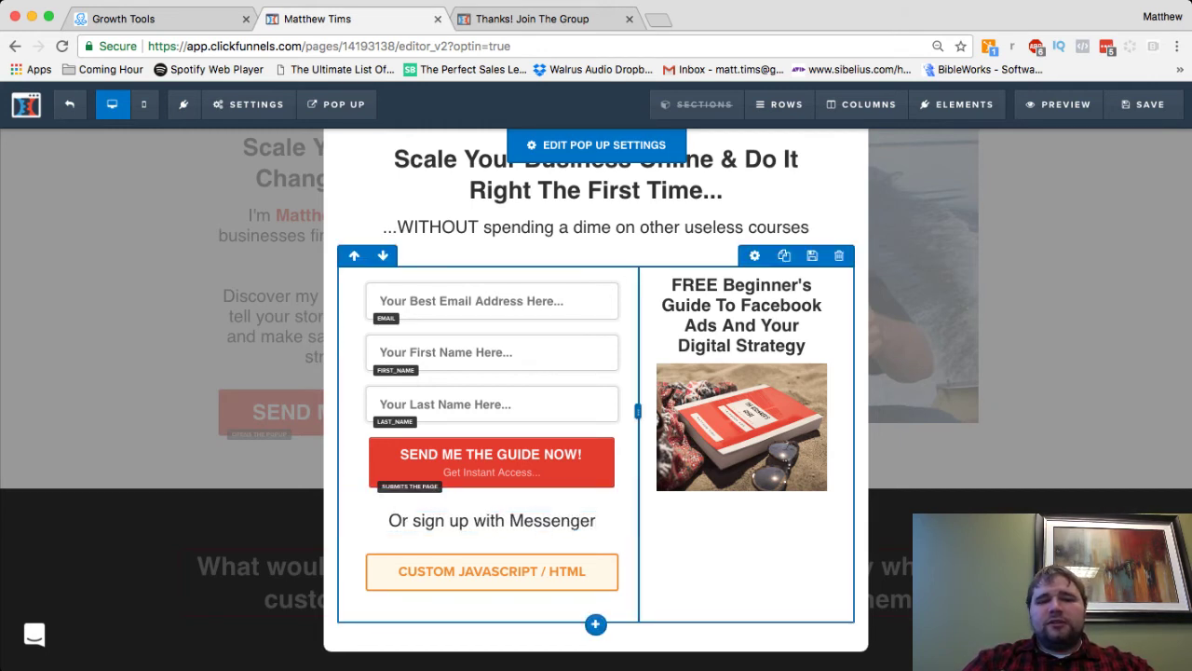
Save the page with the edited pop-up
{"action": "mouse_move", "coordinate": [492, 571]}
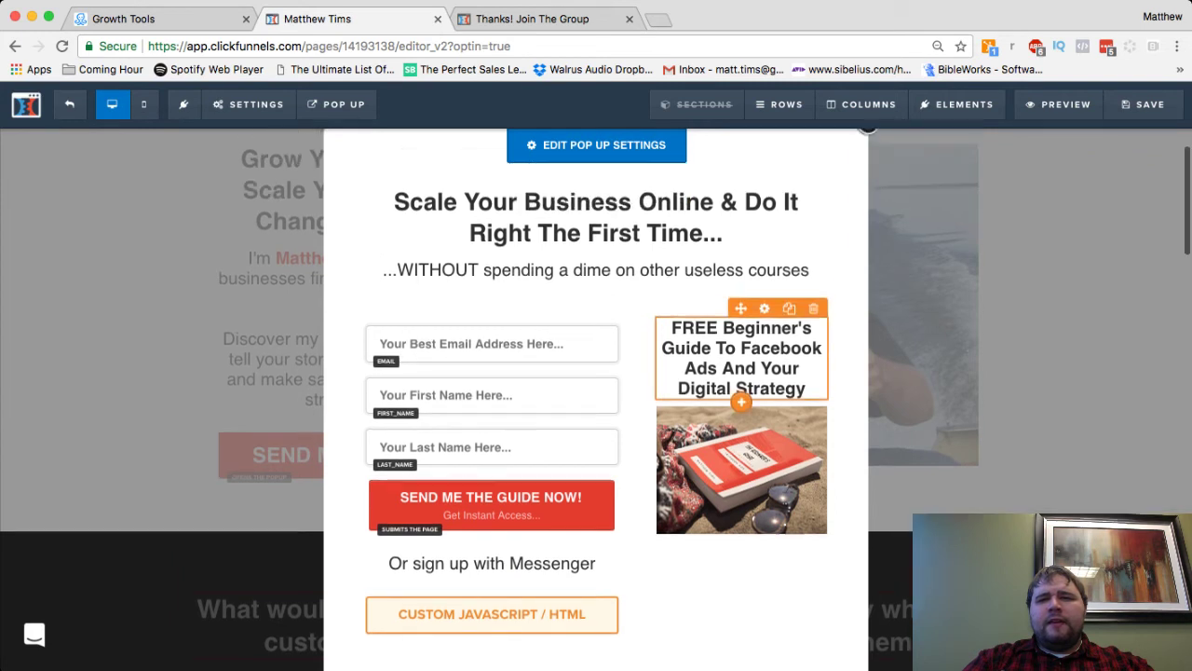
{"action": "scroll", "coordinate": [596, 373], "scroll_direction": "up", "scroll_amount": 3}
{"action": "key", "text": "super+s"}
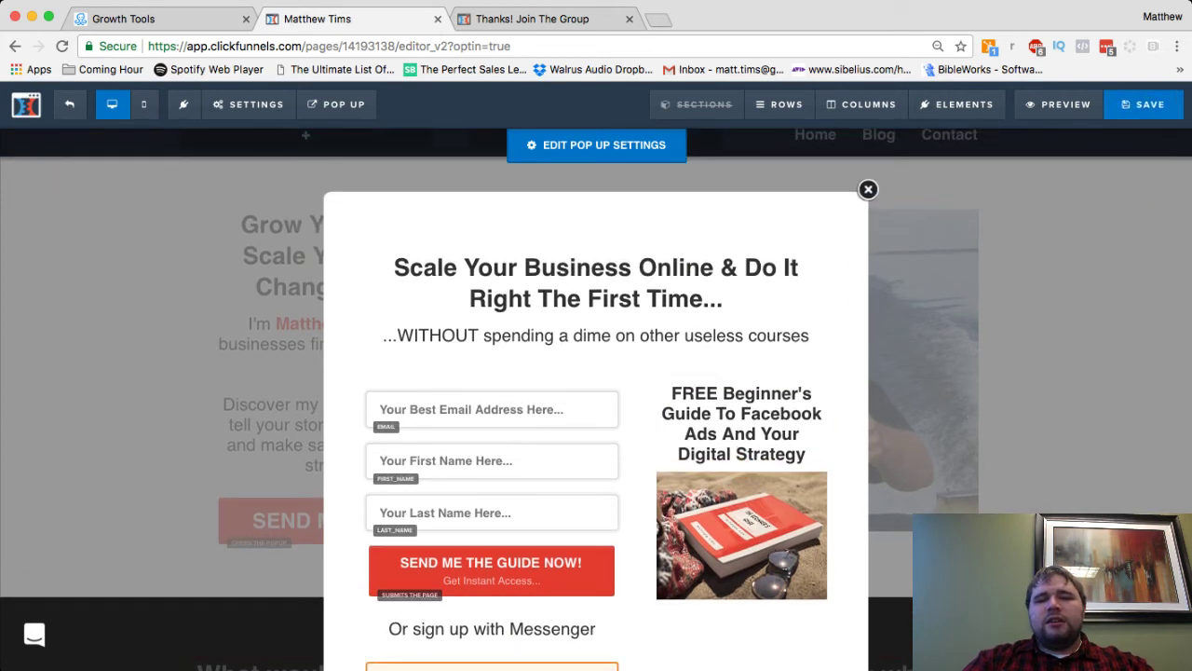
Switch to ManyChat, save the Test Homepage widget and set it from Draft to Active, returning to the Growth Tools list
{"action": "scroll", "coordinate": [596, 420], "scroll_direction": "down", "scroll_amount": 3}
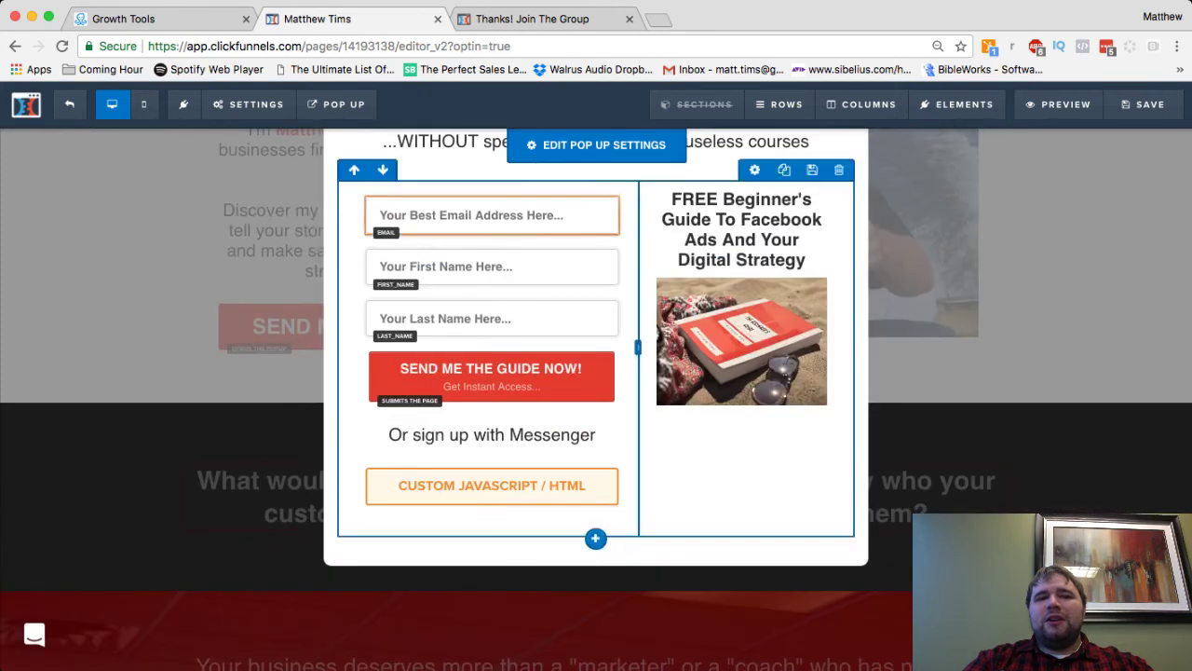
{"action": "left_click", "coordinate": [123, 19]}
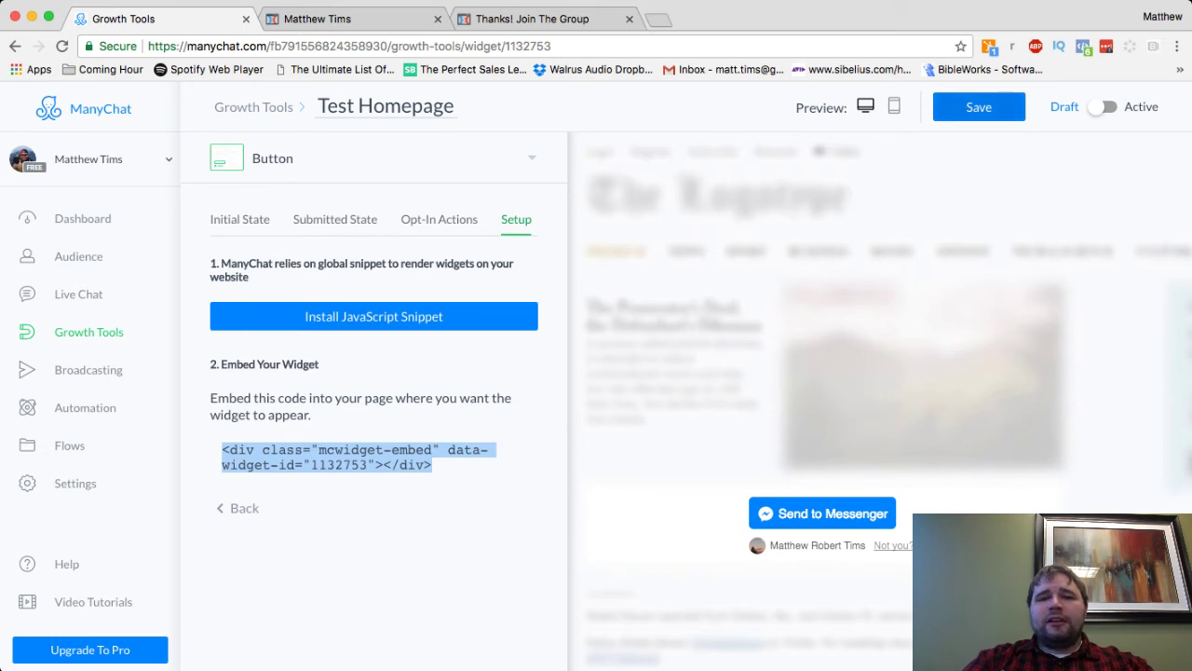
{"action": "left_click", "coordinate": [979, 107]}
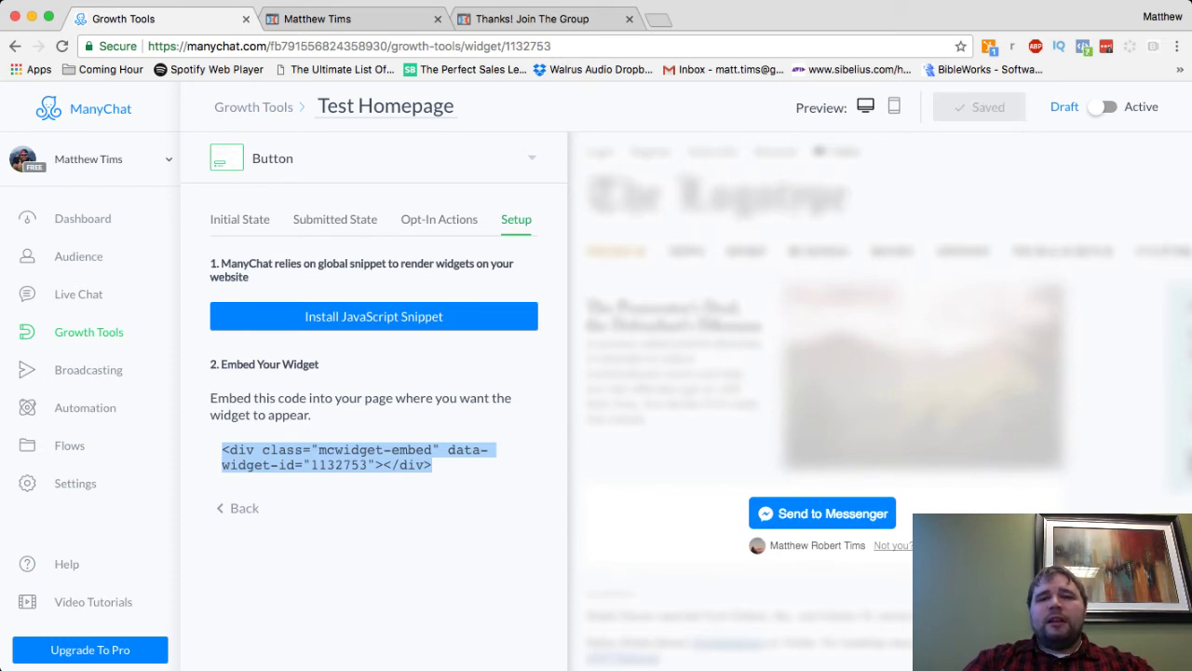
{"action": "left_click", "coordinate": [1103, 107]}
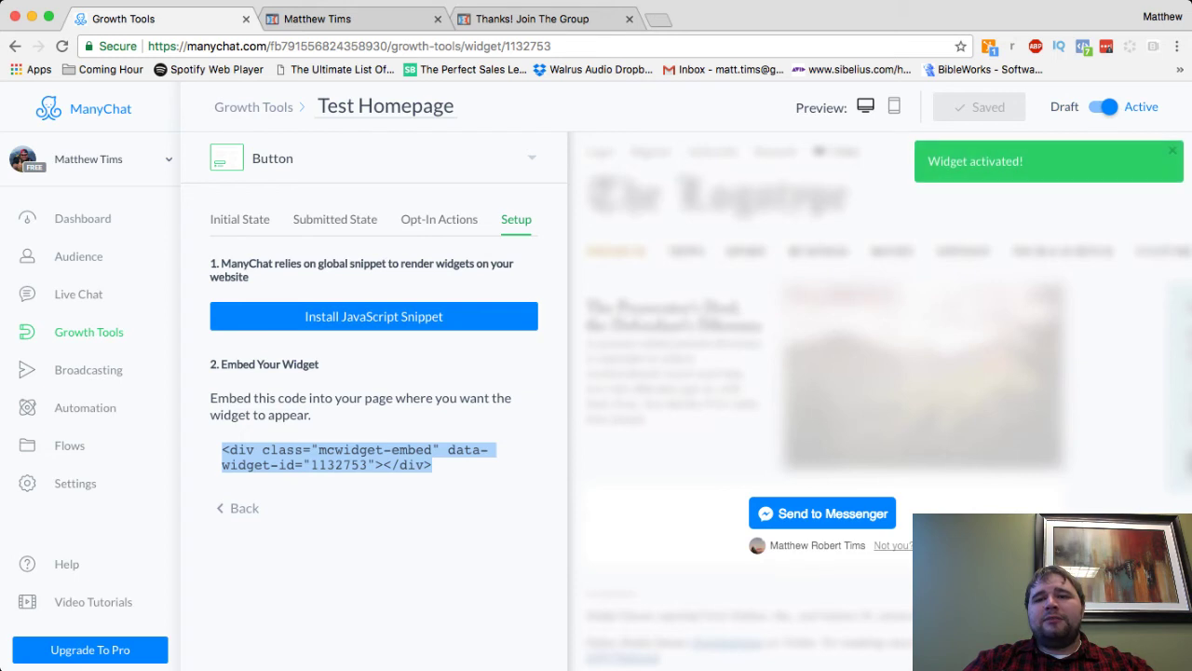
{"action": "left_click", "coordinate": [88, 333]}
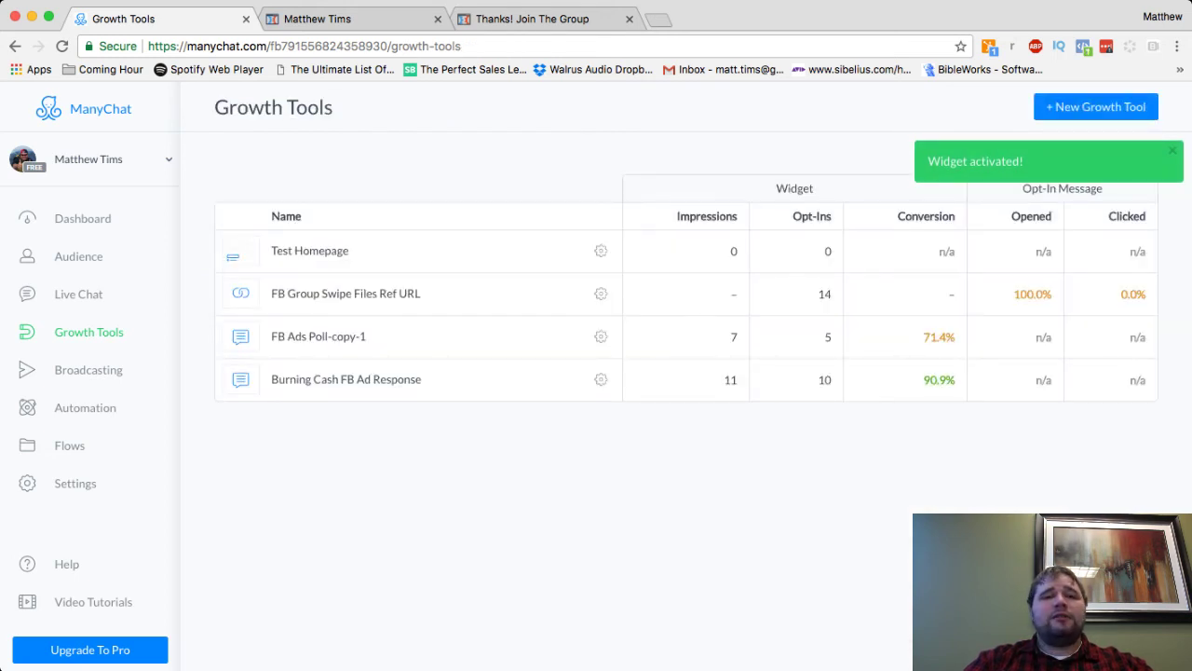
Switch to the ClickFunnels editor, save the page again, and load the live homepage in a new browser tab
{"action": "left_click", "coordinate": [316, 19]}
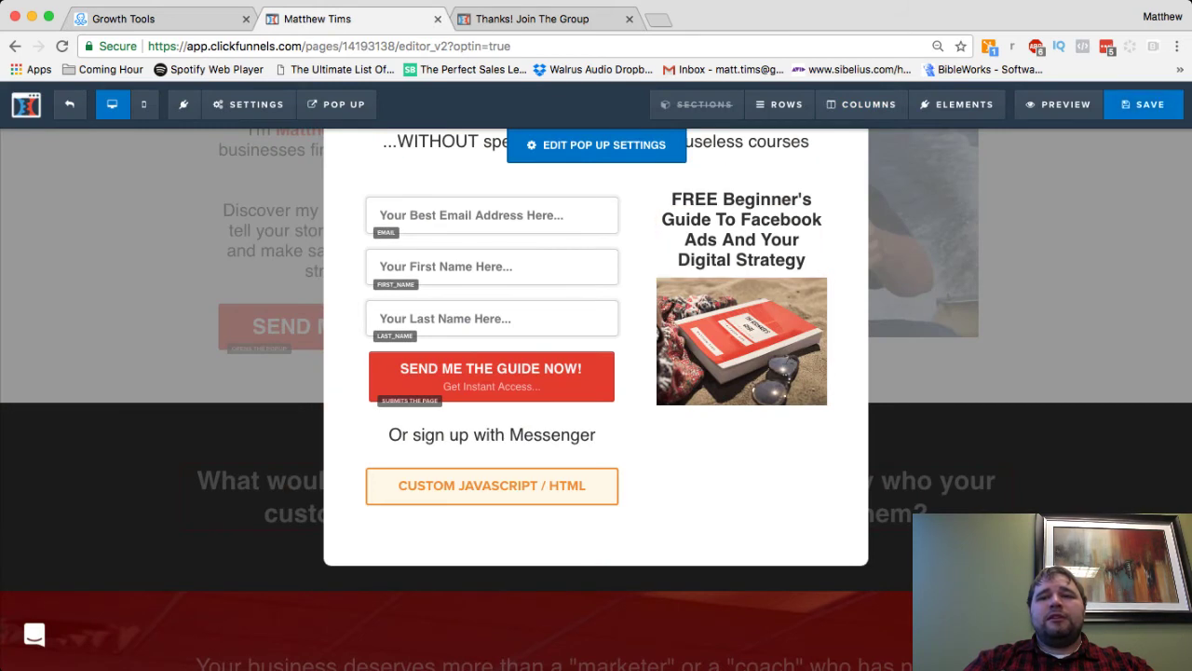
{"action": "left_click", "coordinate": [1144, 105]}
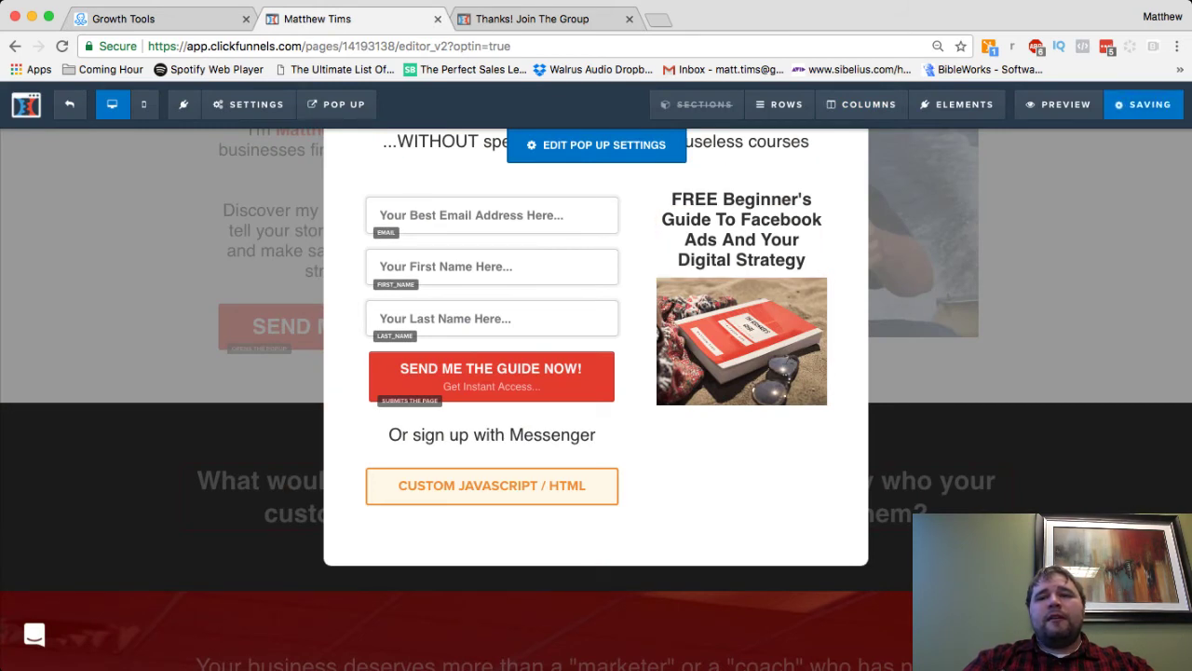
{"action": "key", "text": "super+t"}
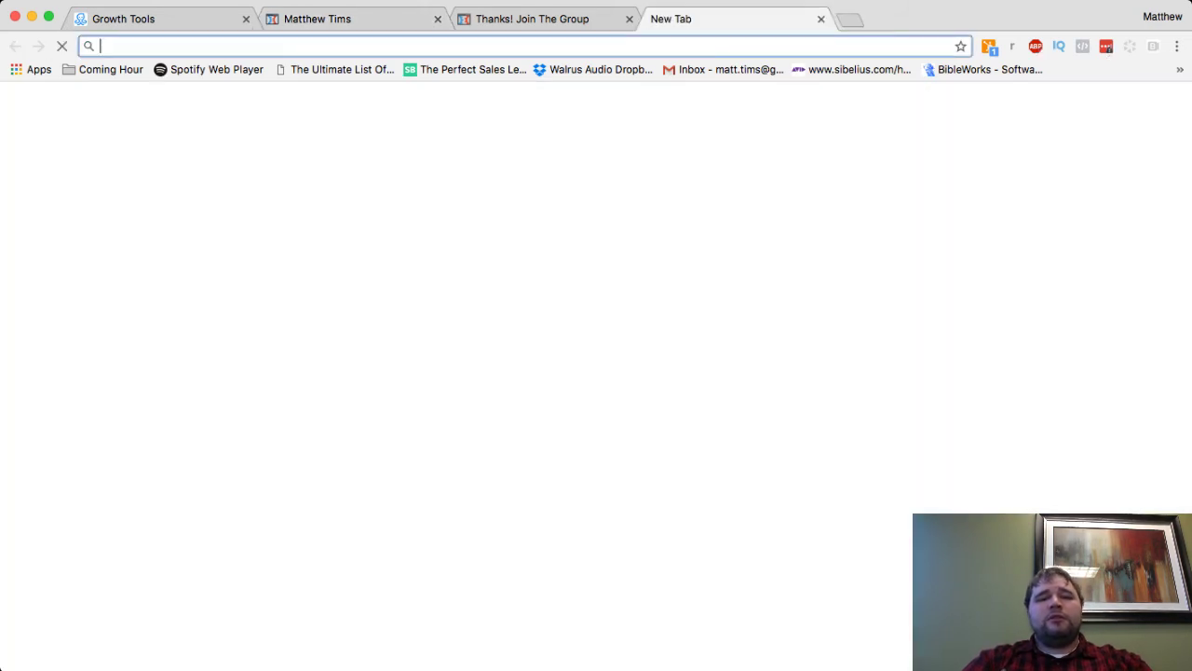
{"action": "type", "text": "matthewtims"}
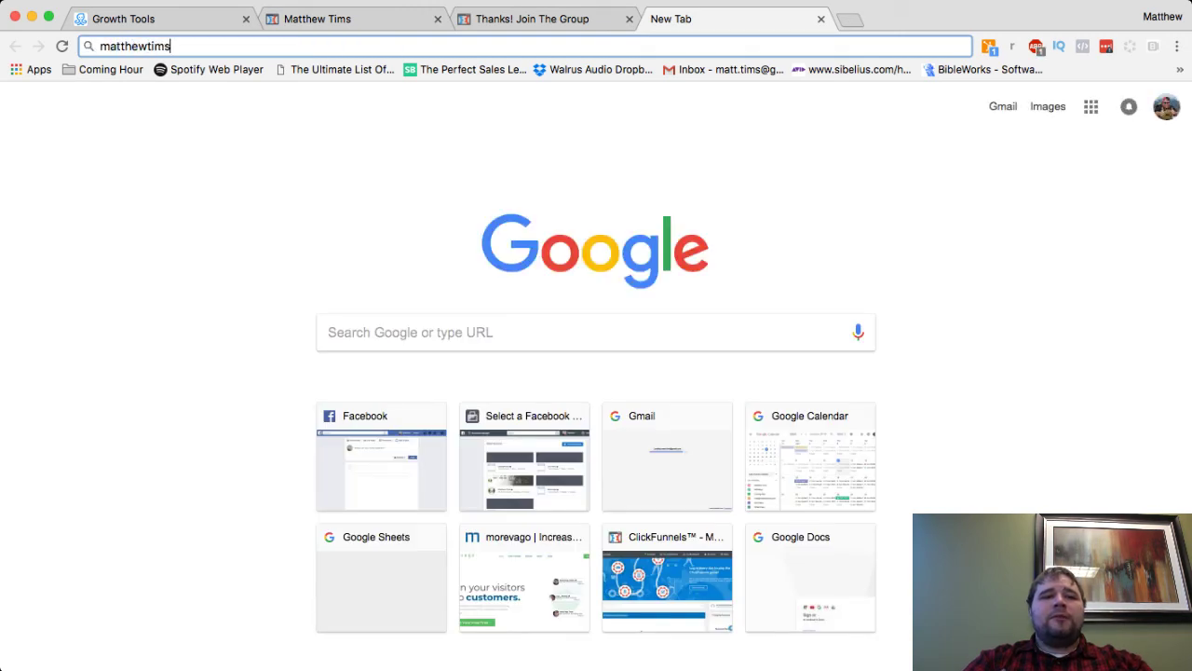
{"action": "type", "text": ".com"}
{"action": "key", "text": "Return"}
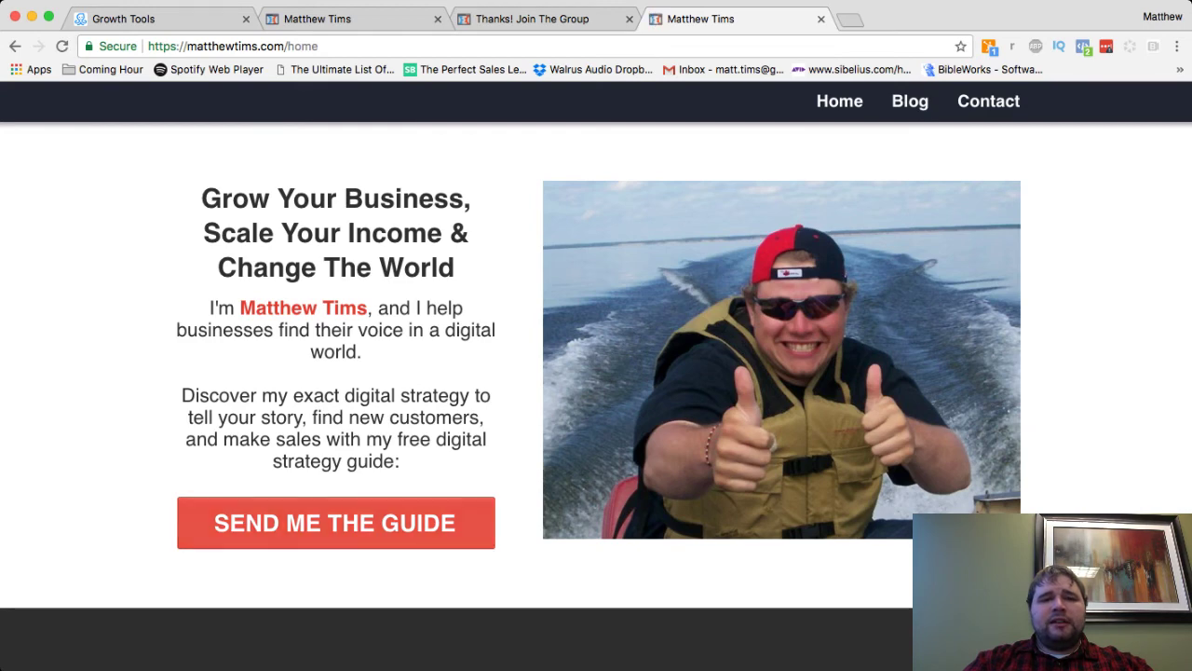
Test the live page's opt-in pop-up by subscribing with Send to Messenger and opening the resulting Messenger conversation
{"action": "left_click", "coordinate": [335, 523]}
{"action": "scroll", "coordinate": [596, 372], "scroll_direction": "down", "scroll_amount": 5}
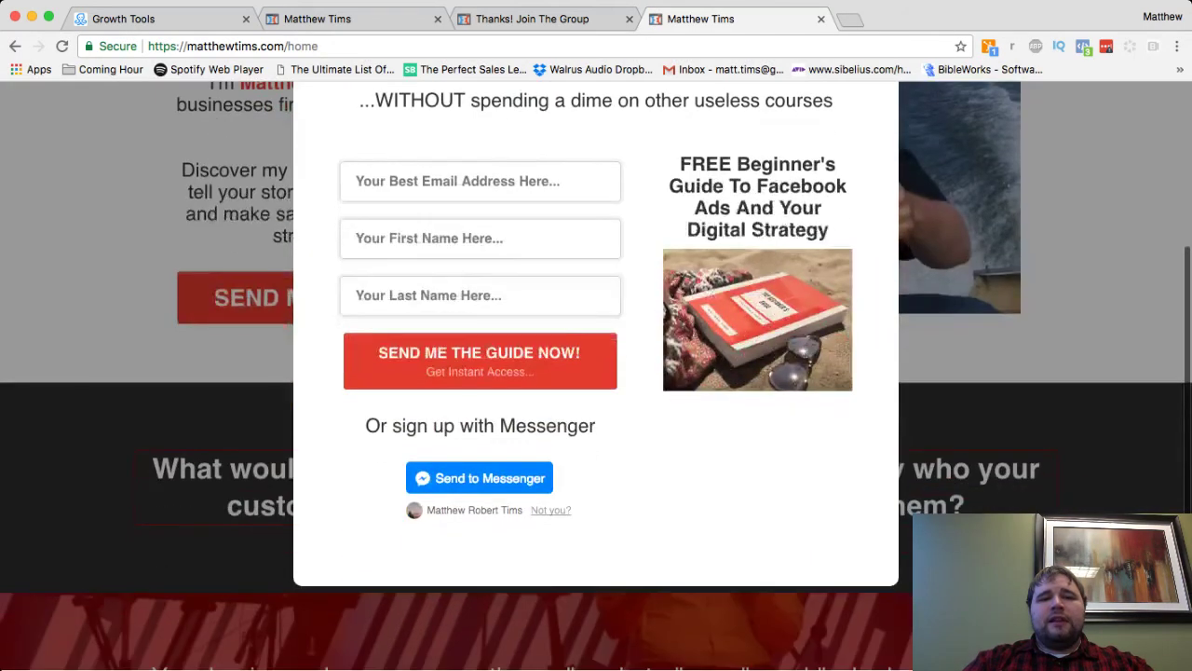
{"action": "scroll", "coordinate": [596, 373], "scroll_direction": "up", "scroll_amount": 1}
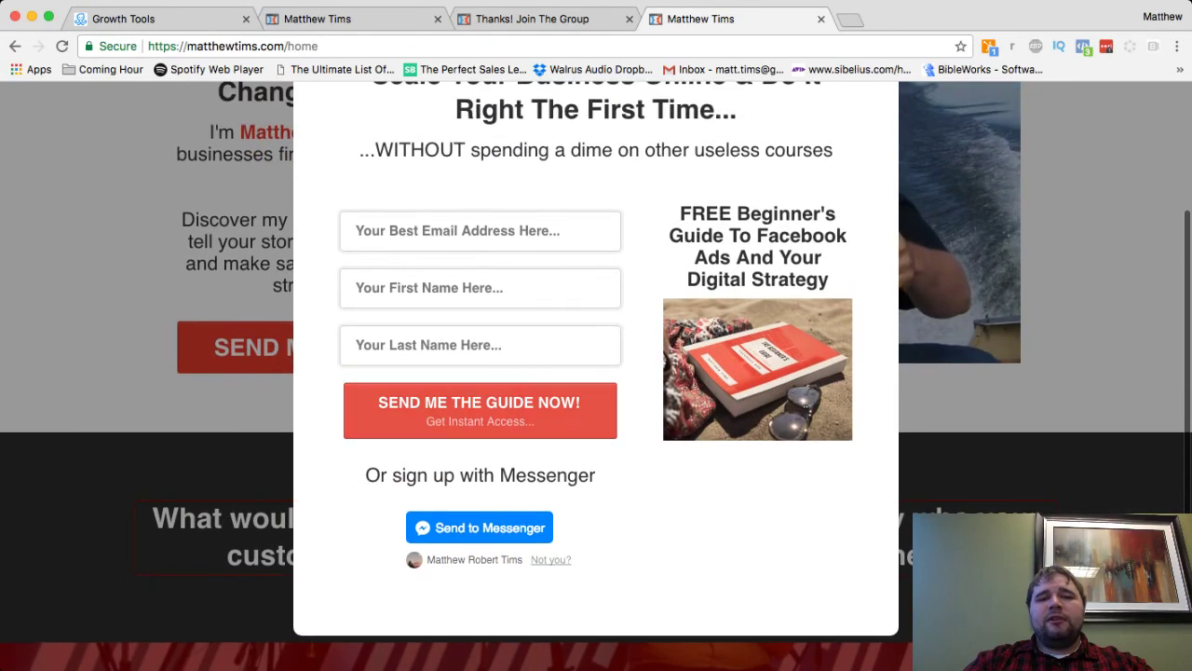
{"action": "scroll", "coordinate": [596, 372], "scroll_direction": "down", "scroll_amount": 1}
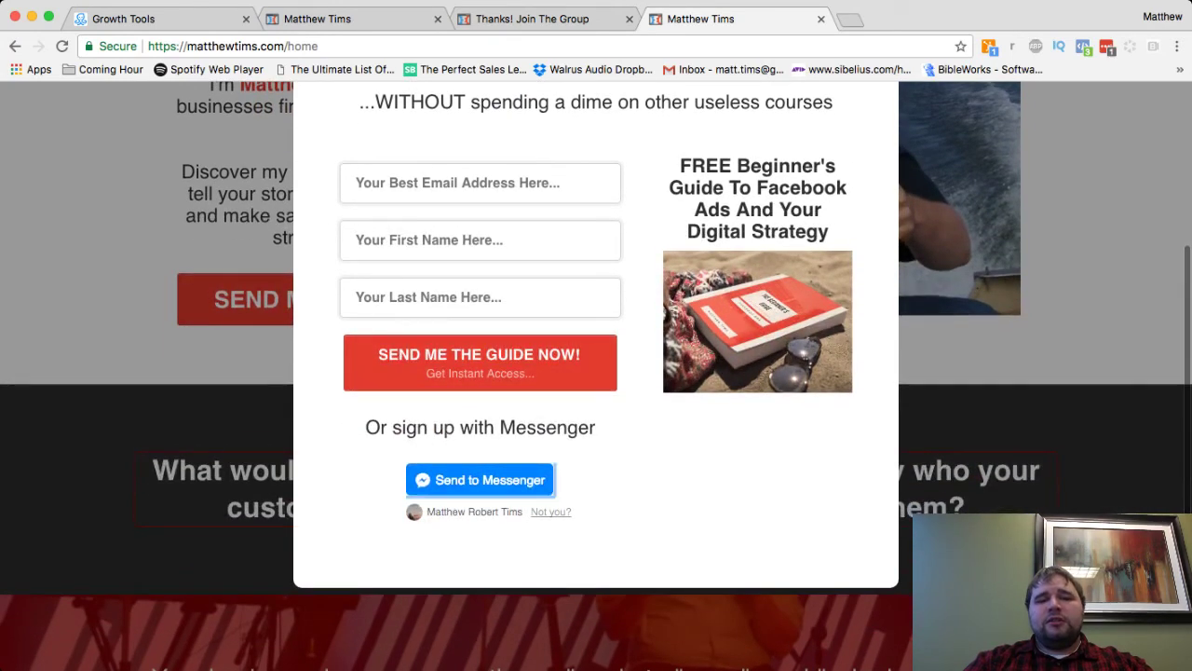
{"action": "left_click", "coordinate": [480, 480]}
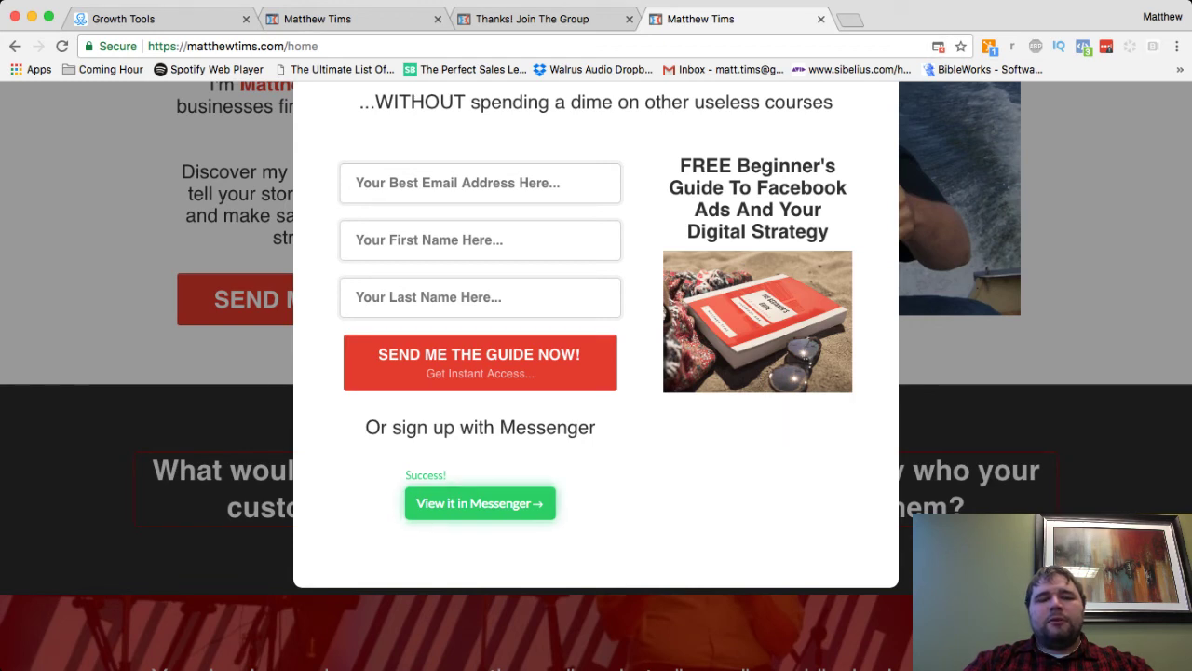
{"action": "left_click", "coordinate": [480, 503]}
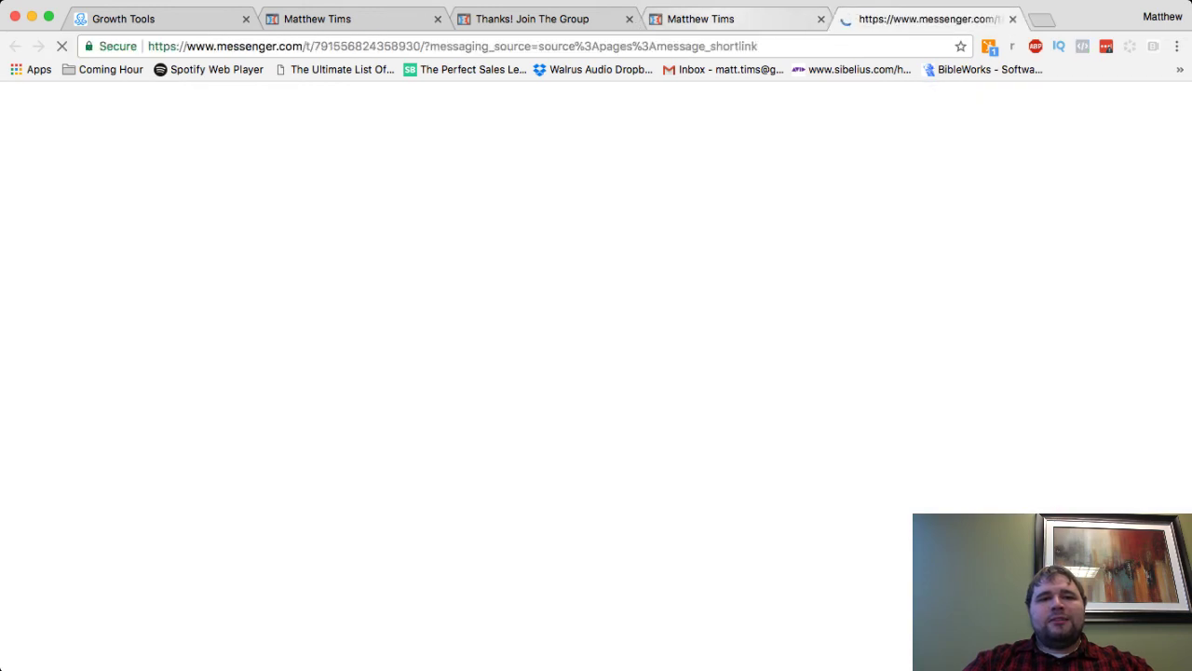
Reload the live homepage and repeat the Send to Messenger opt-in from the pop-up to check the thank-you page redirect
{"action": "left_click", "coordinate": [713, 19]}
{"action": "left_click", "coordinate": [62, 46]}
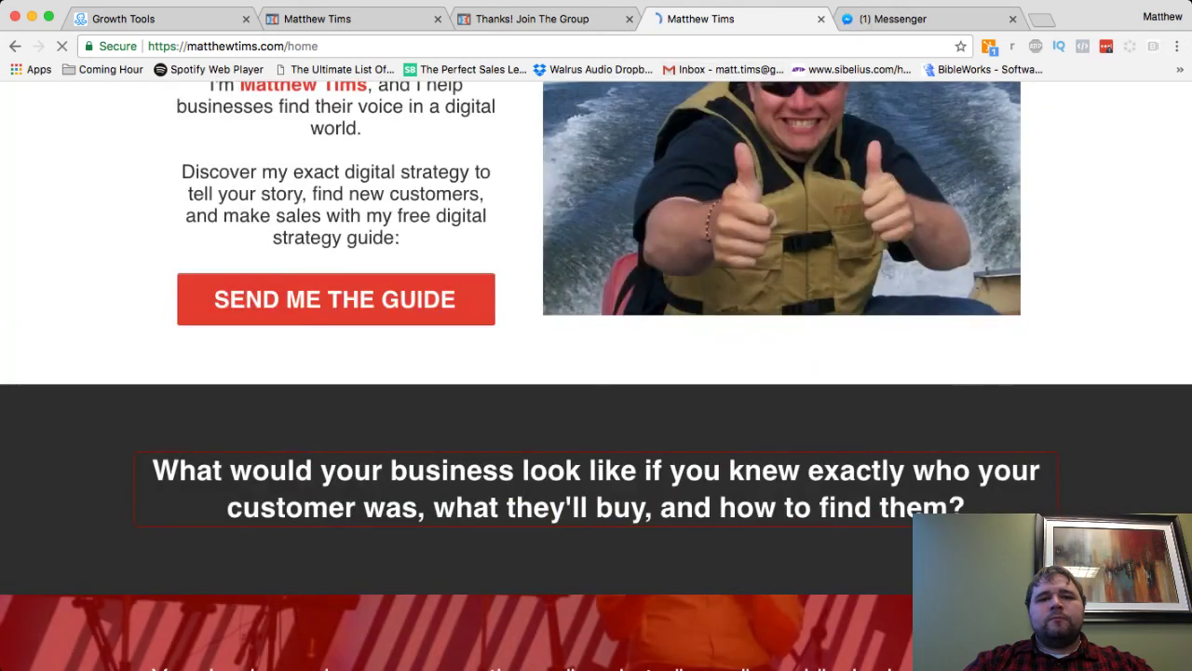
{"action": "left_click", "coordinate": [335, 299]}
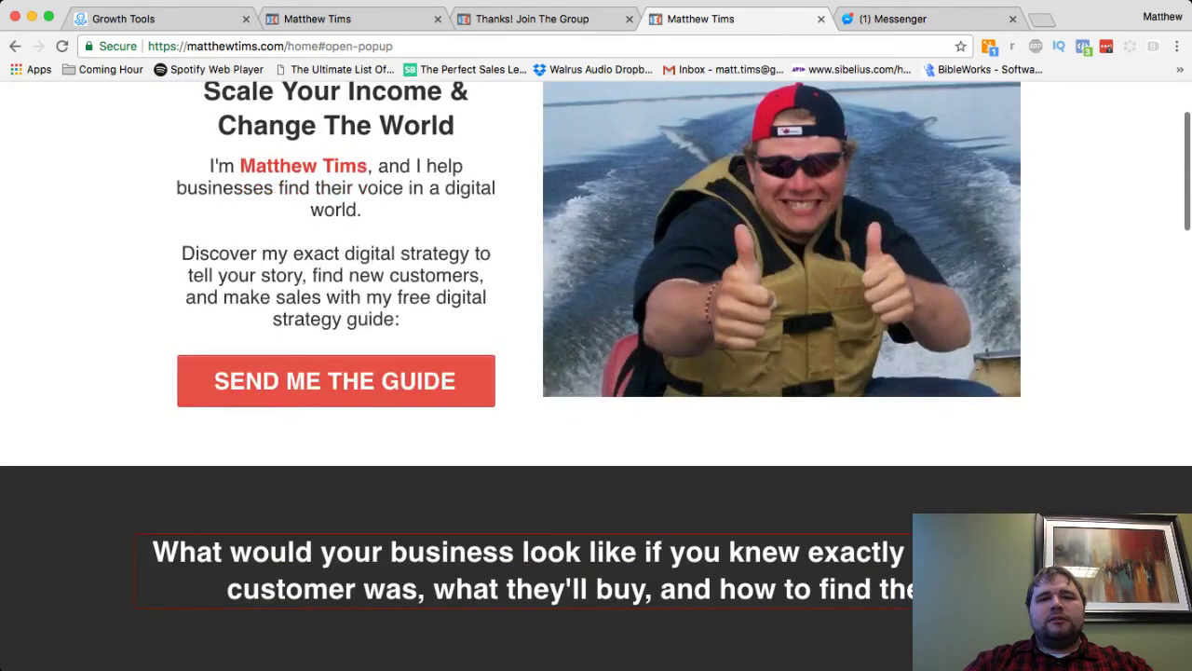
{"action": "scroll", "coordinate": [596, 372], "scroll_direction": "down", "scroll_amount": 3}
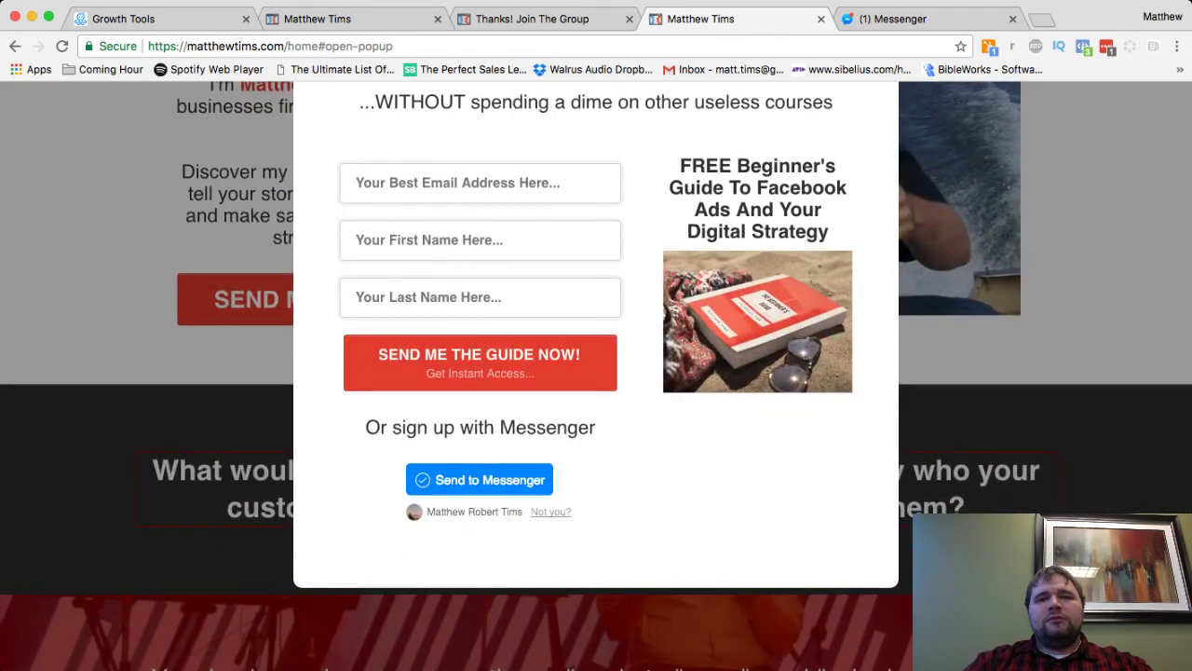
{"action": "left_click", "coordinate": [479, 480]}
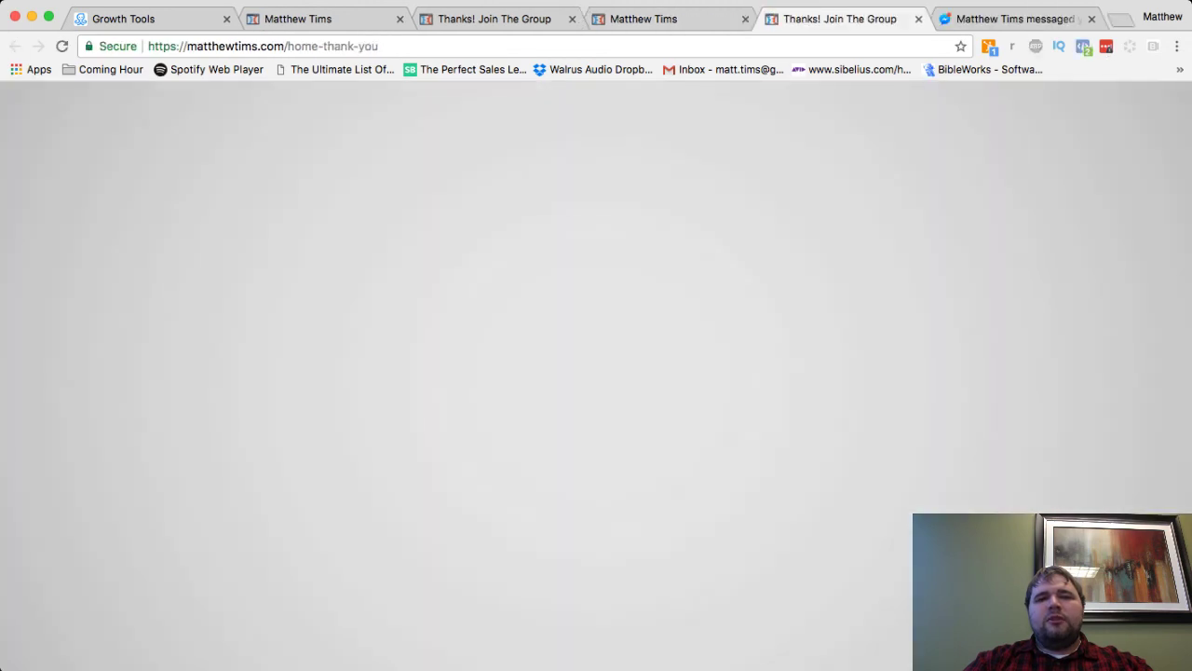
{"action": "scroll", "coordinate": [596, 373], "scroll_direction": "down", "scroll_amount": 2}
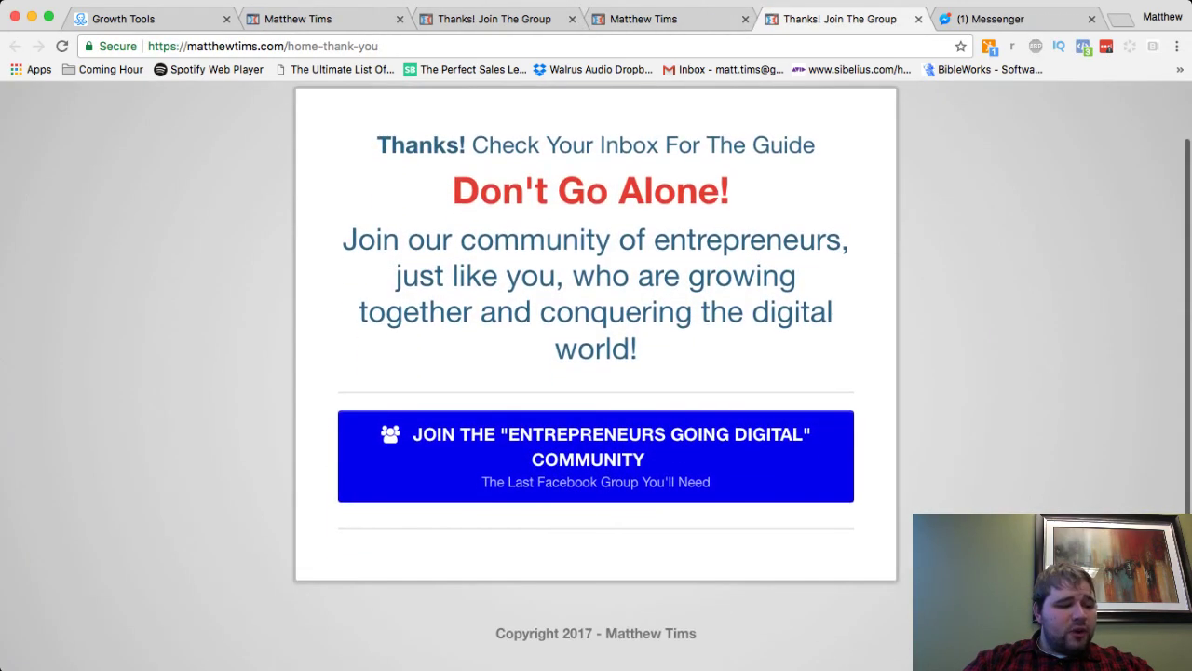
{"action": "scroll", "coordinate": [596, 373], "scroll_direction": "up", "scroll_amount": 1}
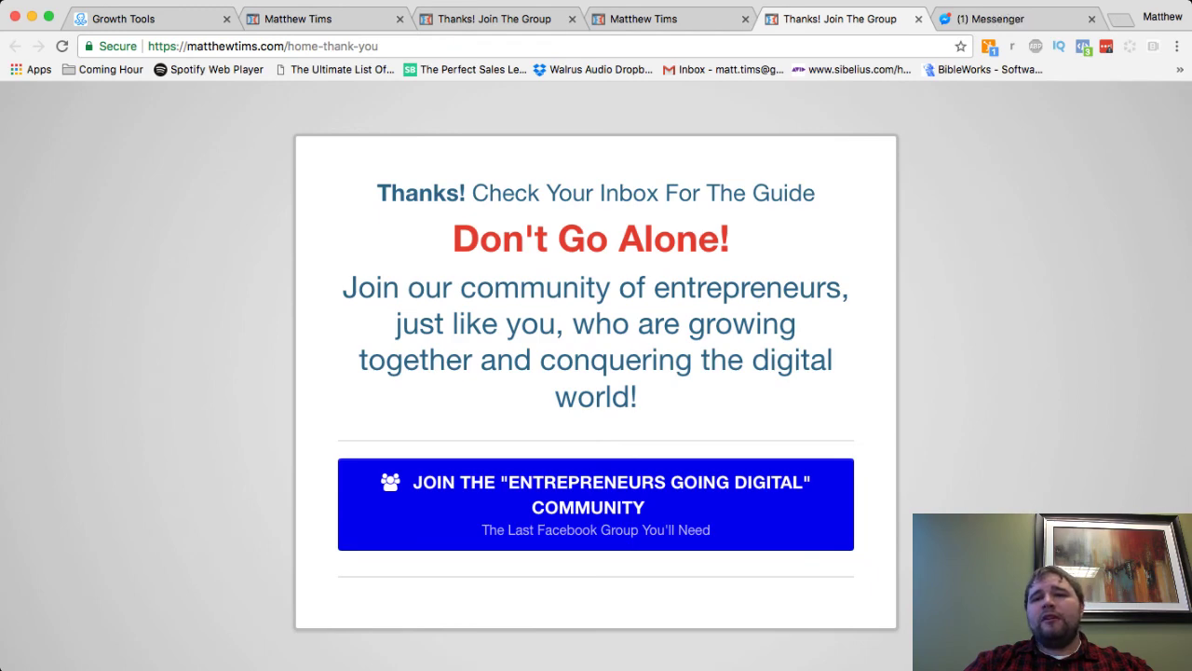
Check the ManyChat welcome messages in the Messenger conversation and return to the live page's opt-in pop-up
{"action": "left_click", "coordinate": [983, 19]}
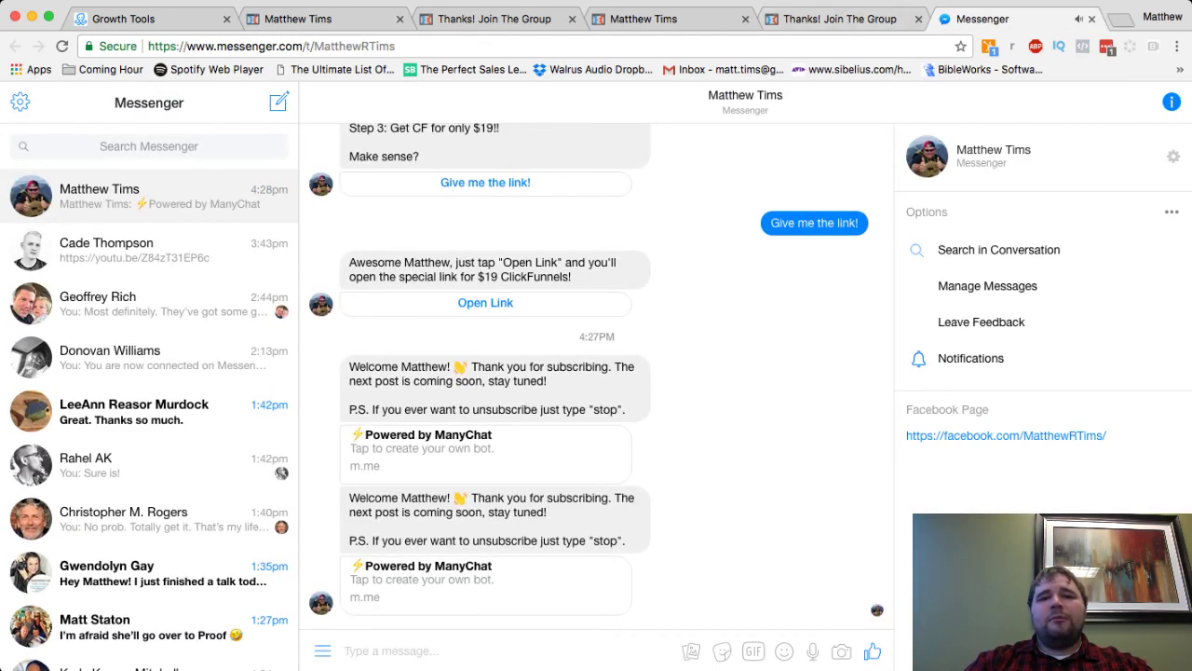
{"action": "left_click", "coordinate": [840, 18]}
{"action": "key", "text": "ctrl+shift+Tab"}
{"action": "key", "text": "ctrl+shift+Tab"}
{"action": "key", "text": "ctrl+shift+Tab"}
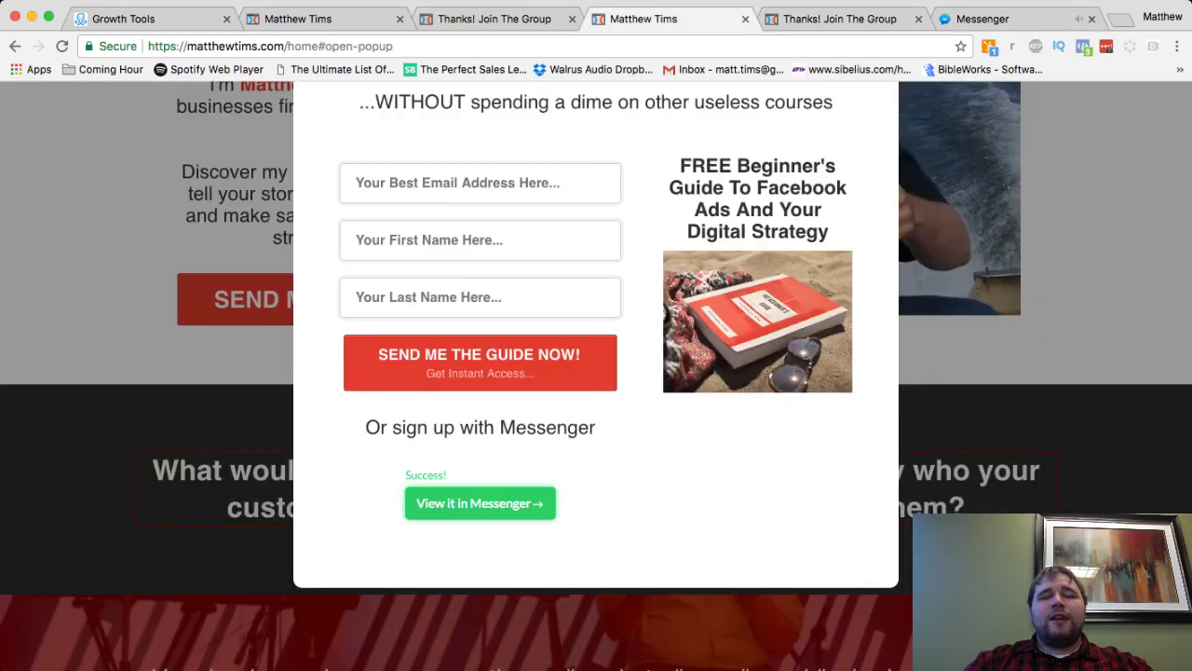
Return to the ClickFunnels page and exit its editor
{"action": "key", "text": "ctrl+shift+Tab"}
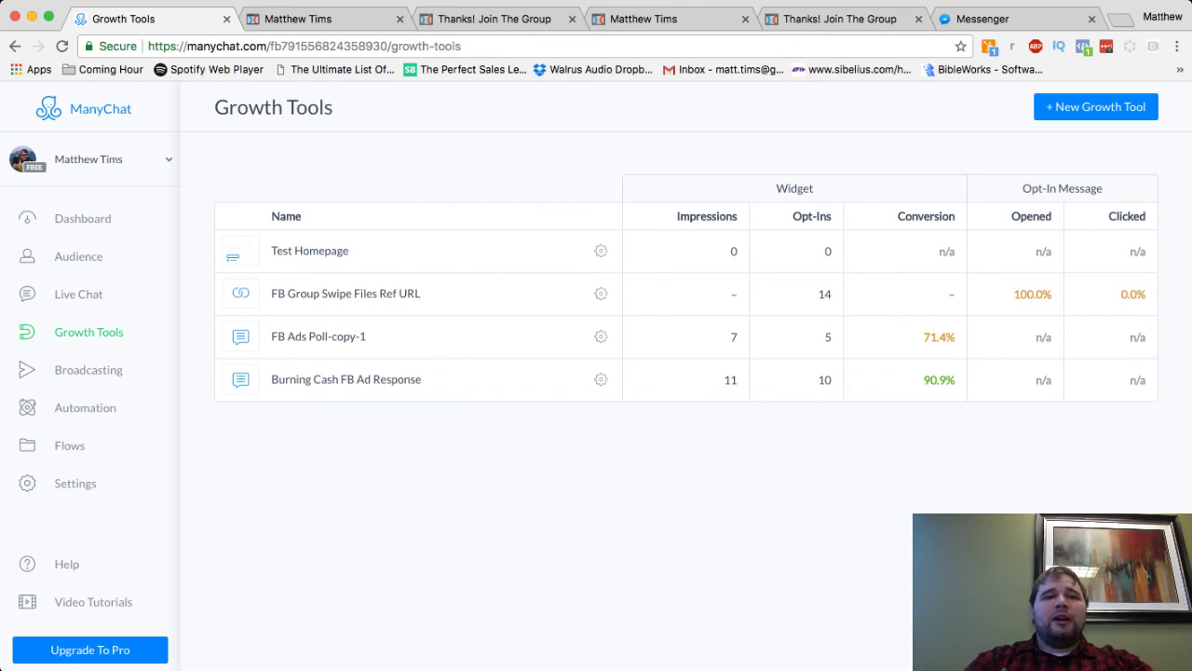
{"action": "key", "text": "ctrl+Tab"}
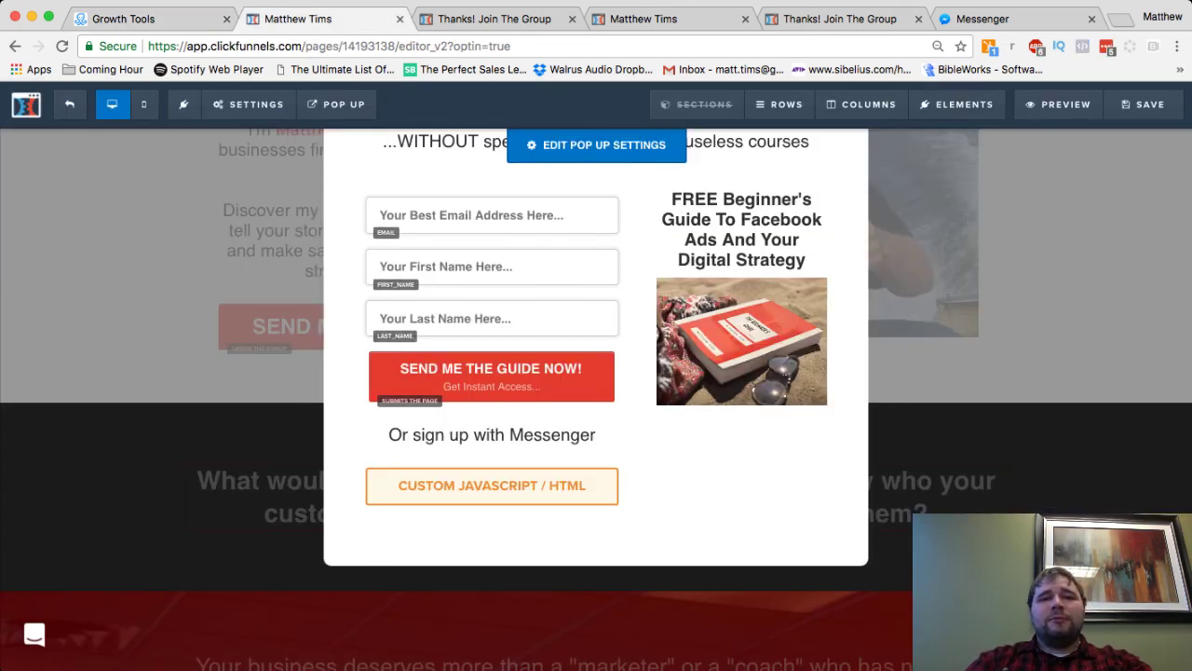
{"action": "left_click", "coordinate": [69, 103]}
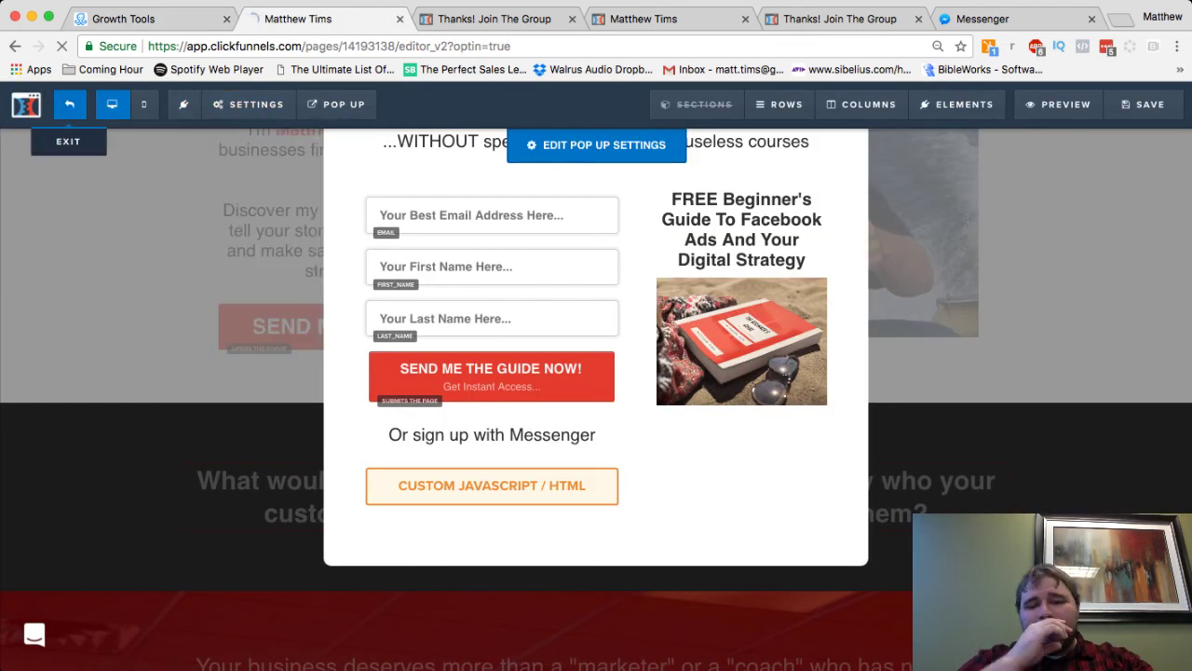